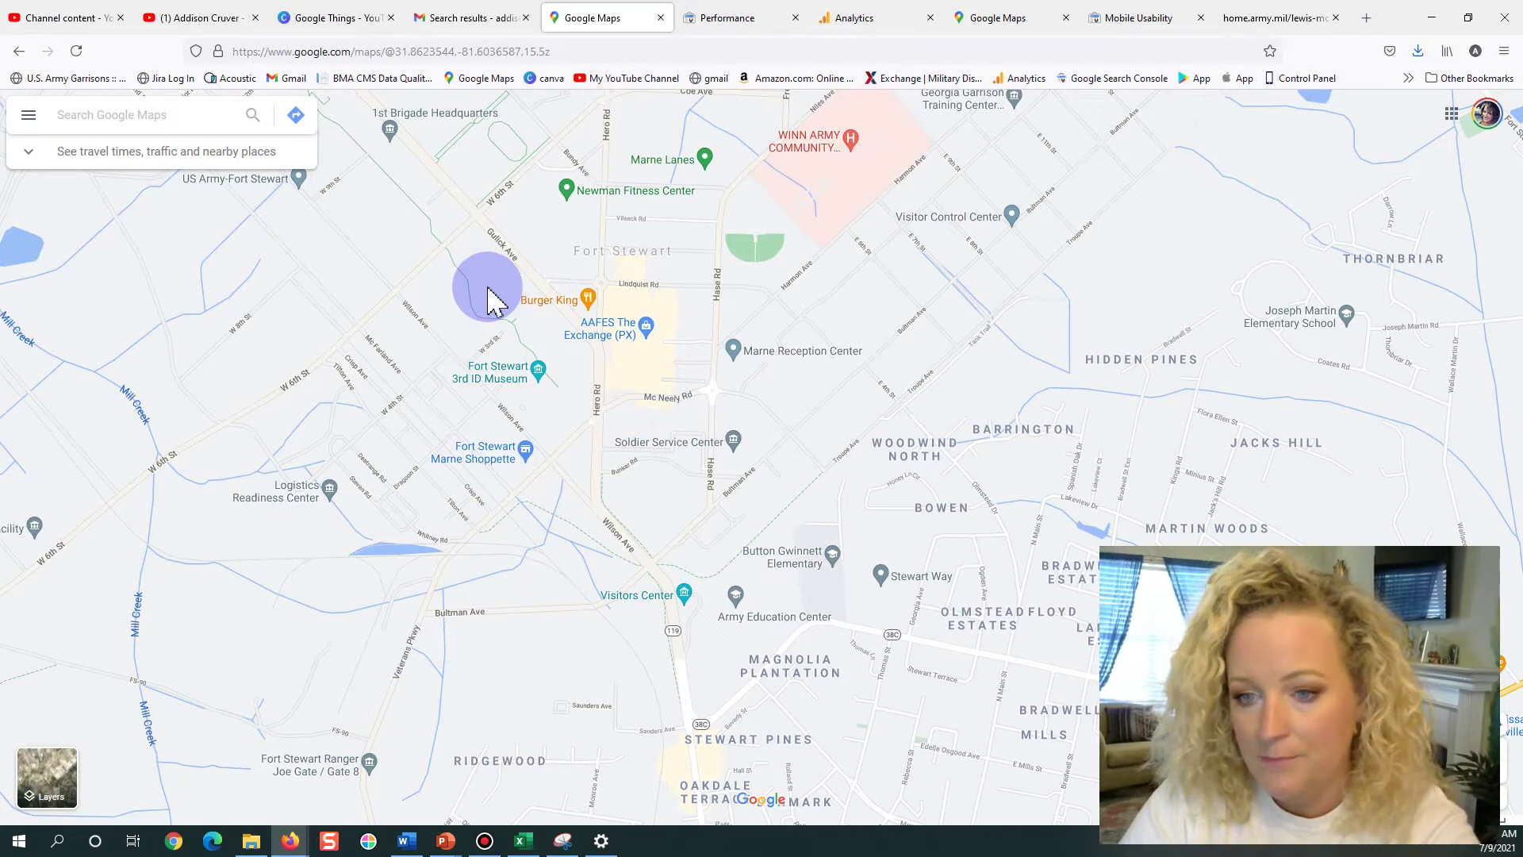
# Select the Fort Stewart 3rd ID Museum on the map and open the suggestion form for changing its name or other details.
pyautogui.click(514, 388)
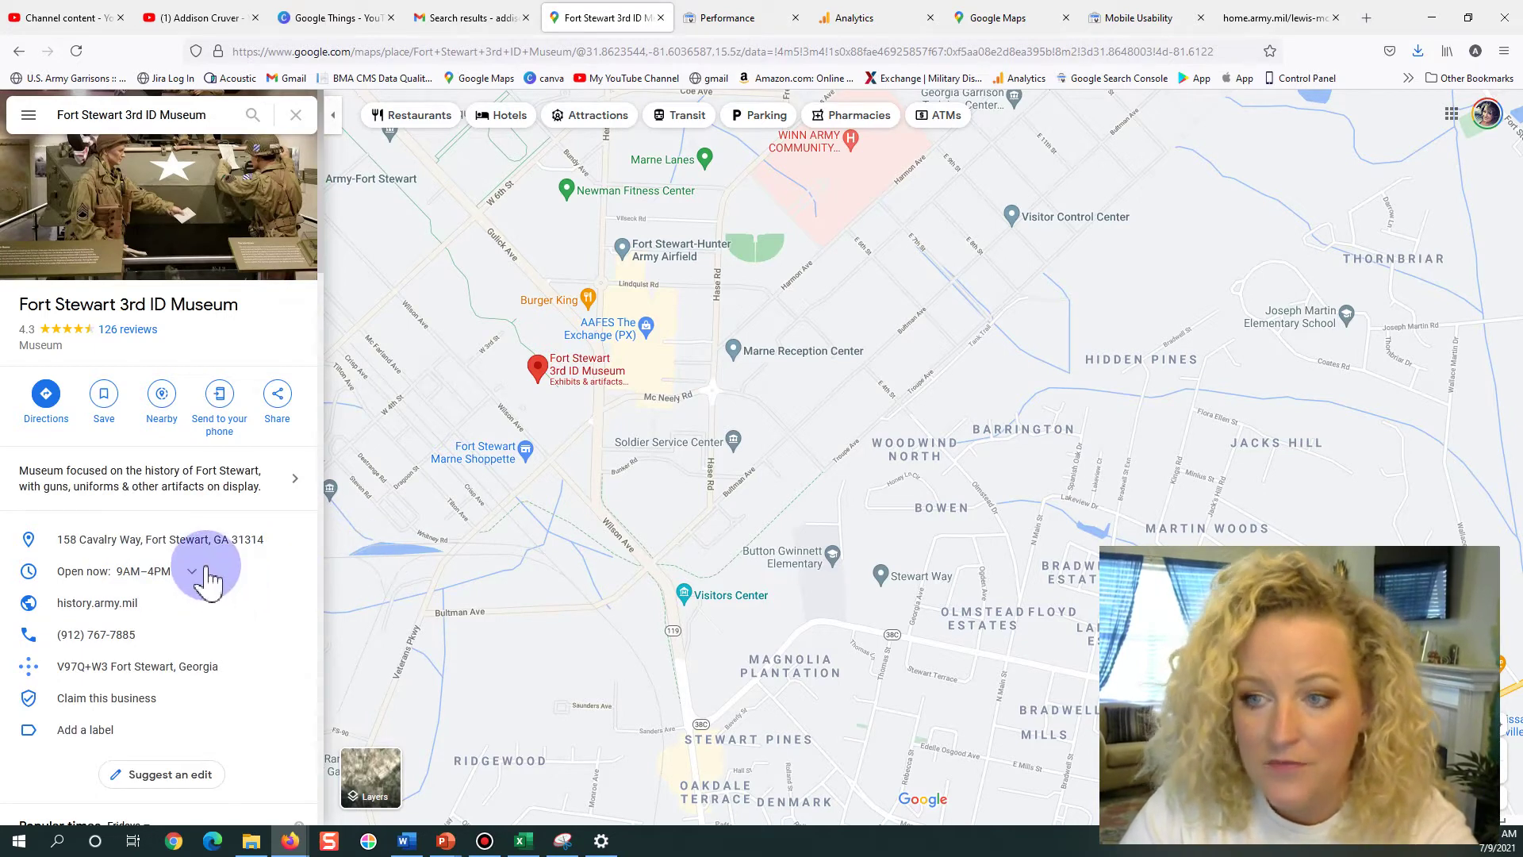
pyautogui.click(161, 782)
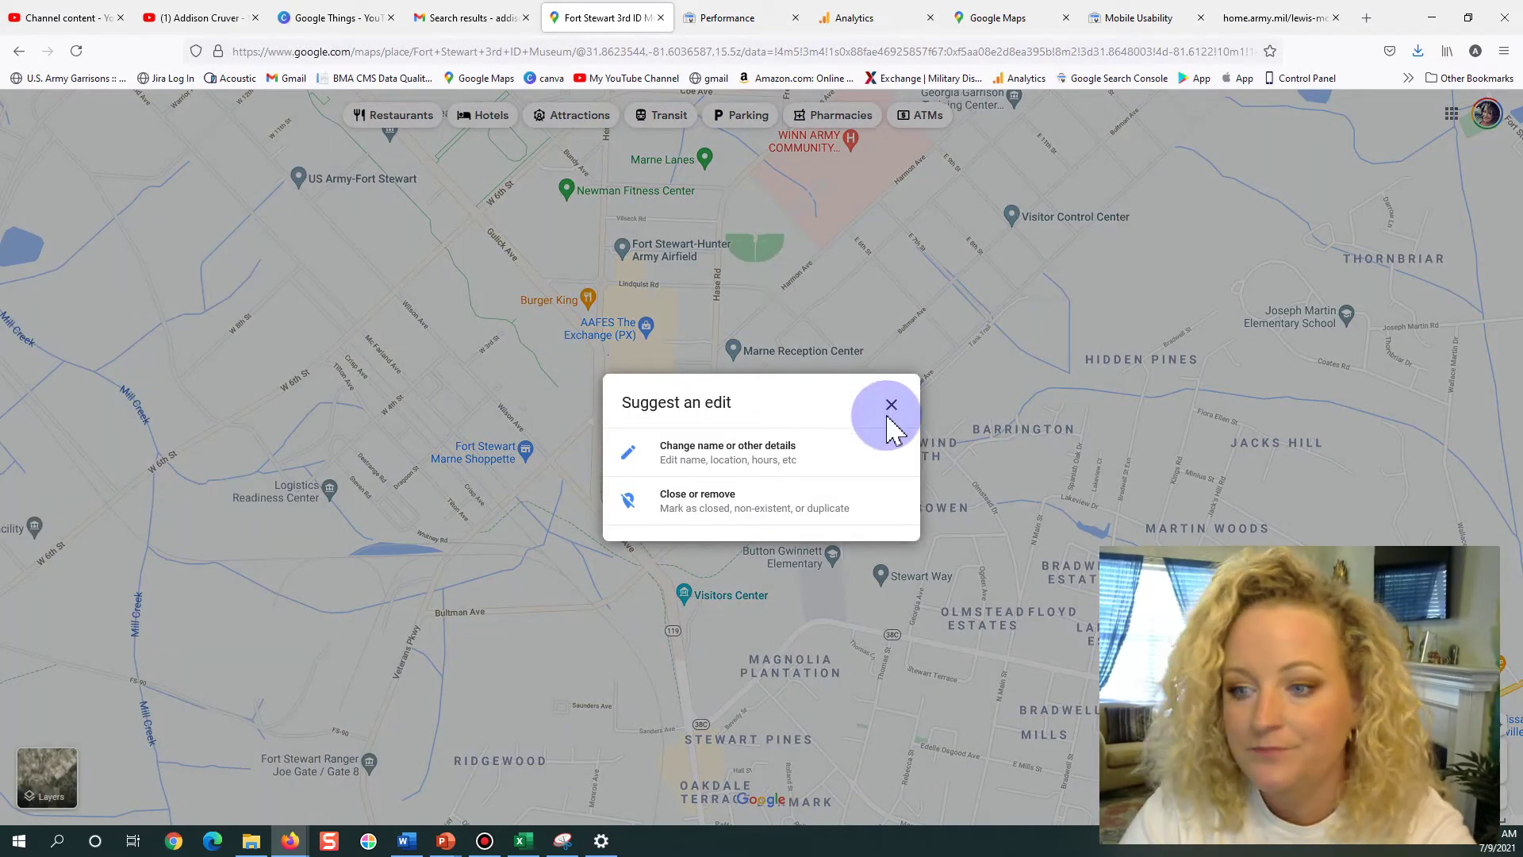
pyautogui.click(777, 461)
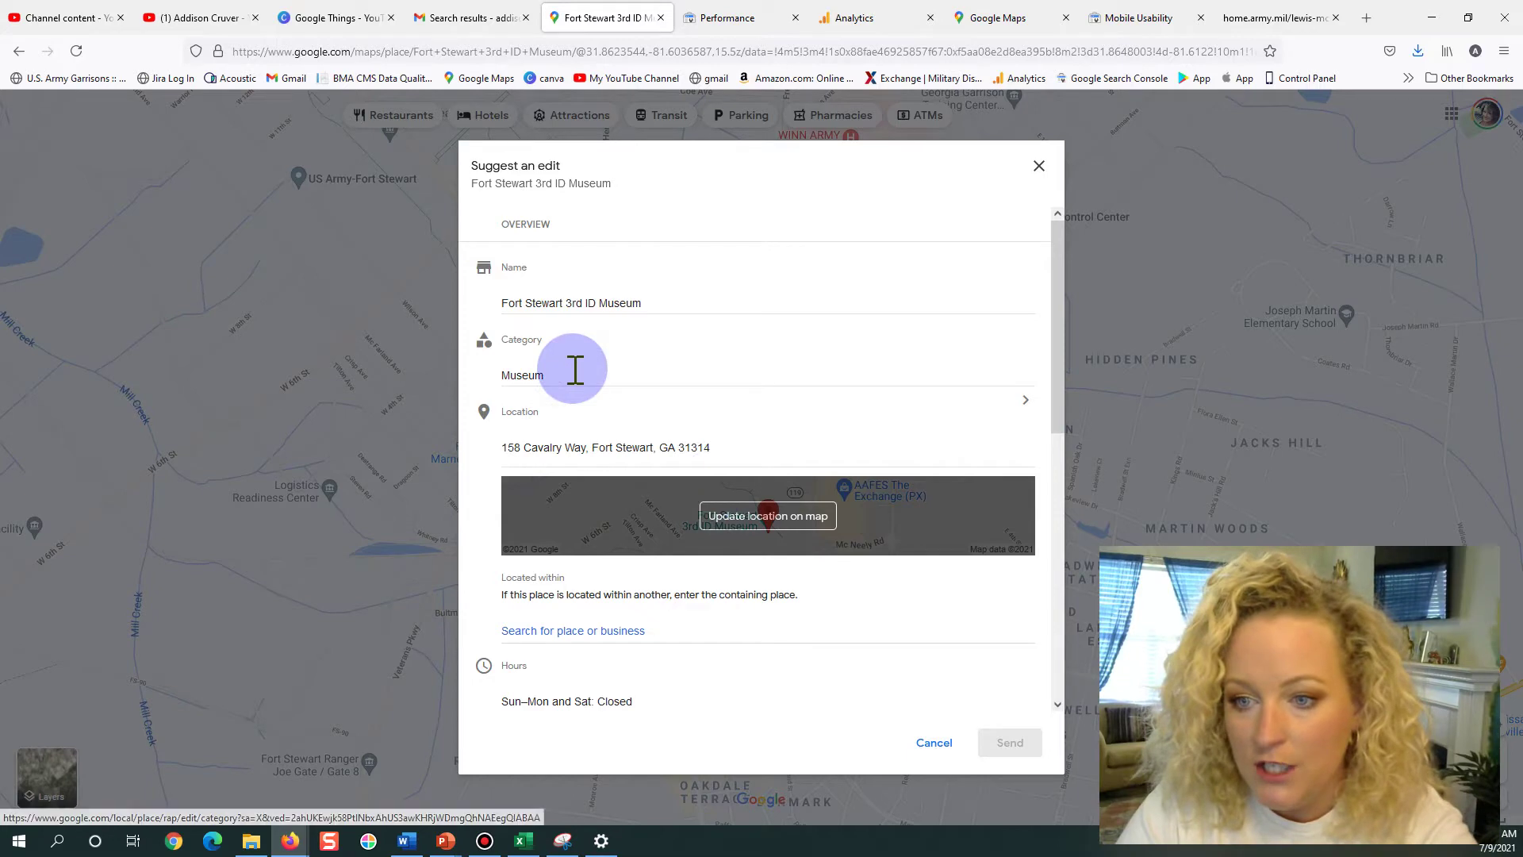
# Examine the editable fields in the museum's edit form, from name and category to website and photo, and close it without sending.
pyautogui.scroll(-5, 782, 599)
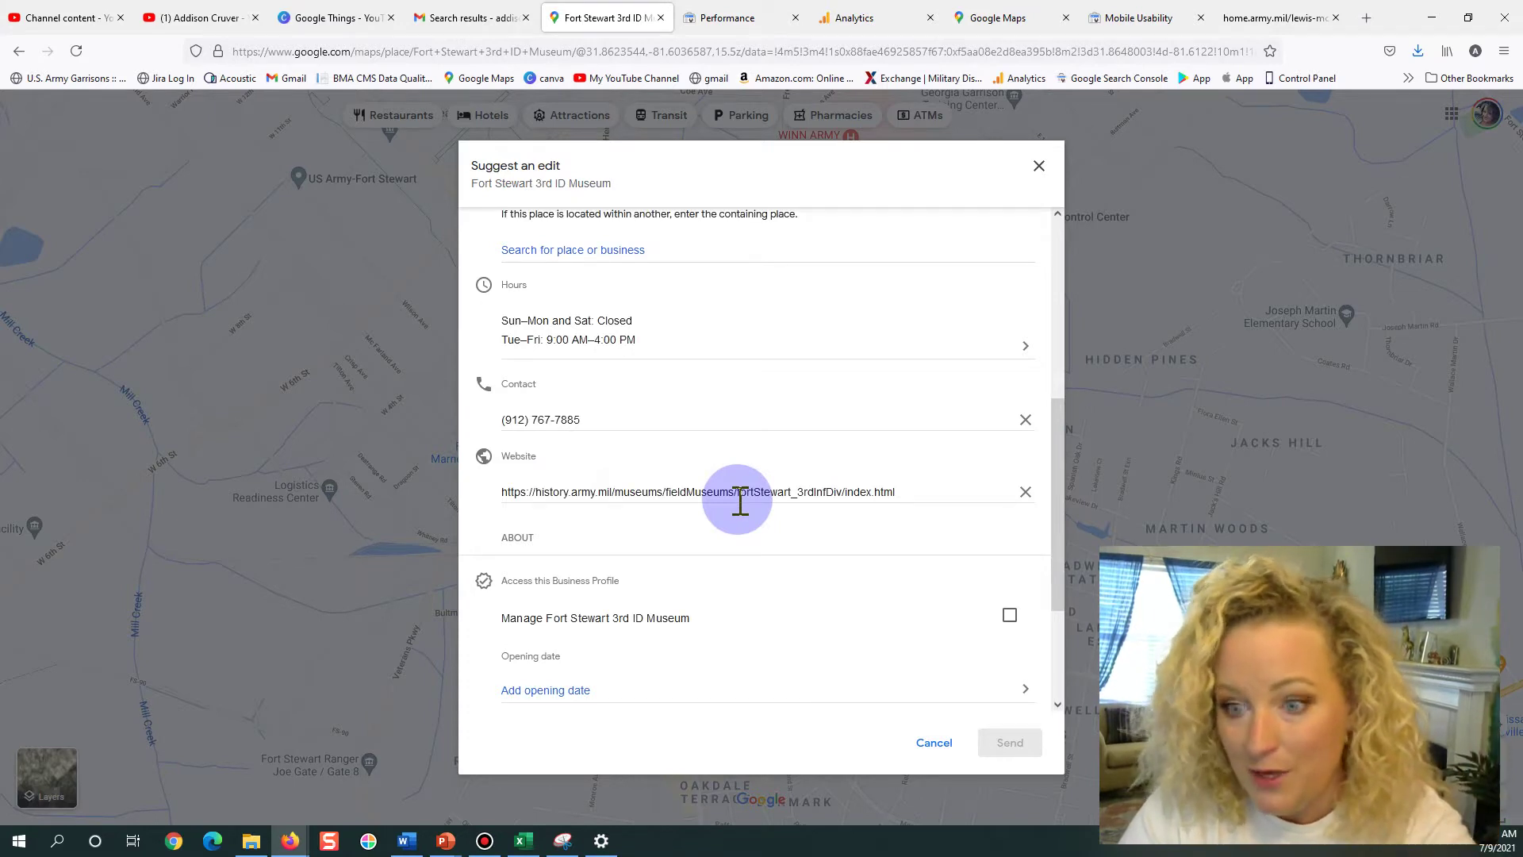
pyautogui.scroll(-3, 650, 571)
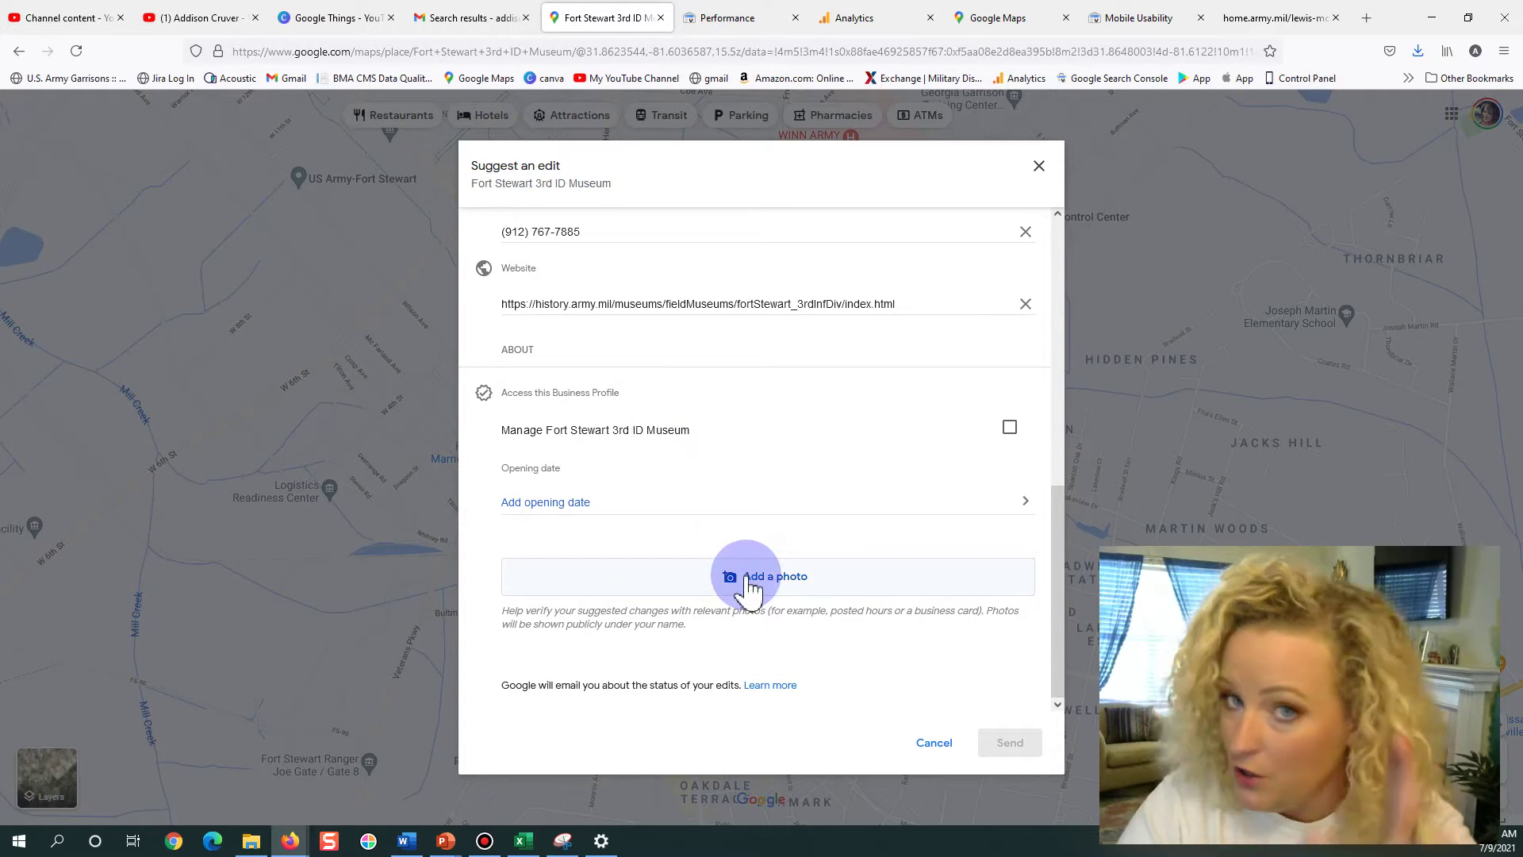
pyautogui.scroll(5, 775, 584)
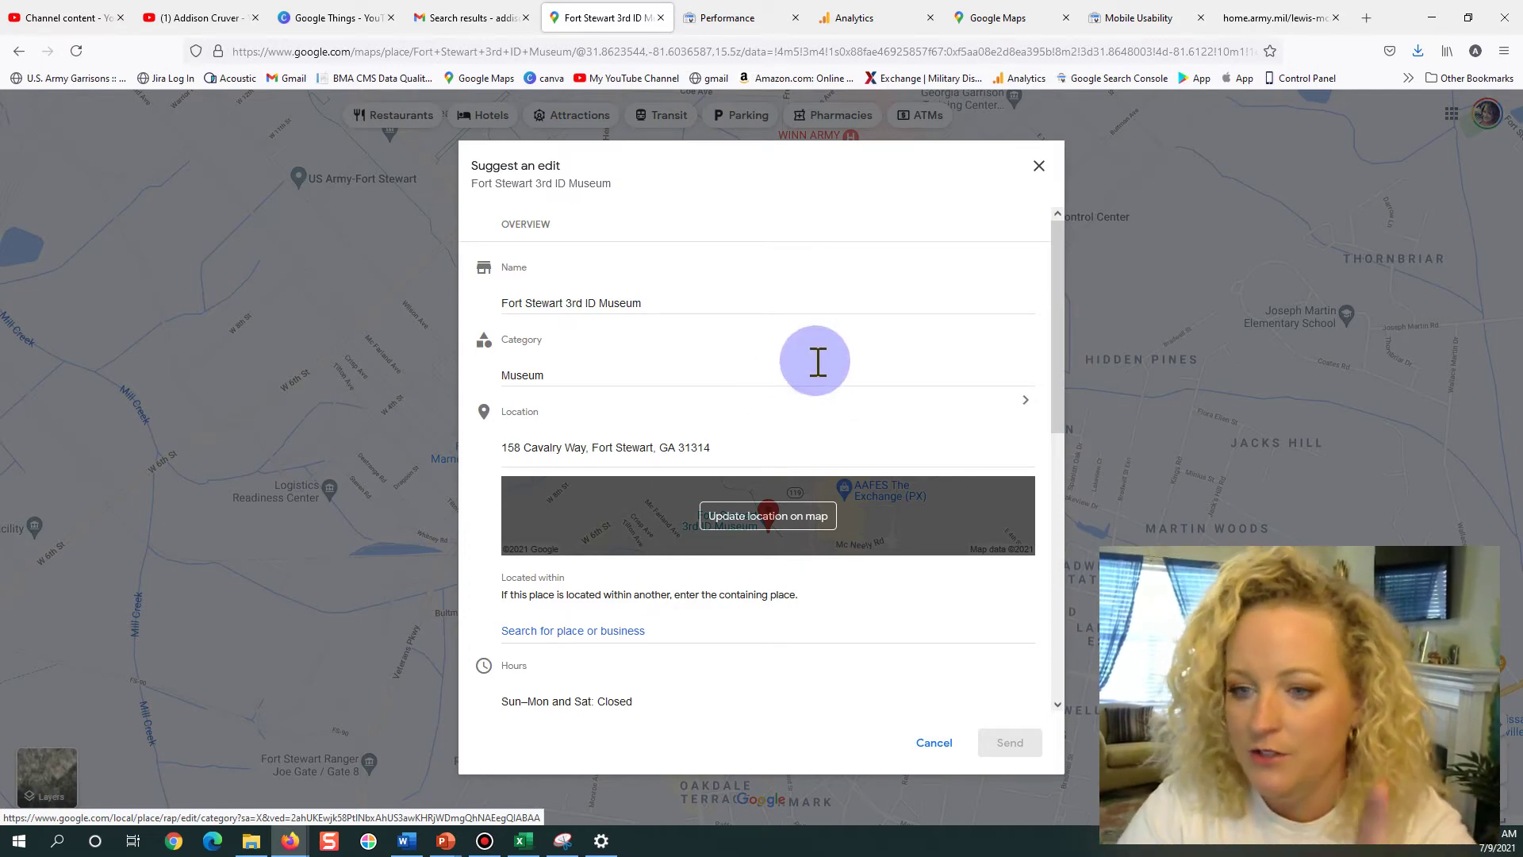
pyautogui.scroll(-2, 754, 409)
pyautogui.scroll(-1, 754, 406)
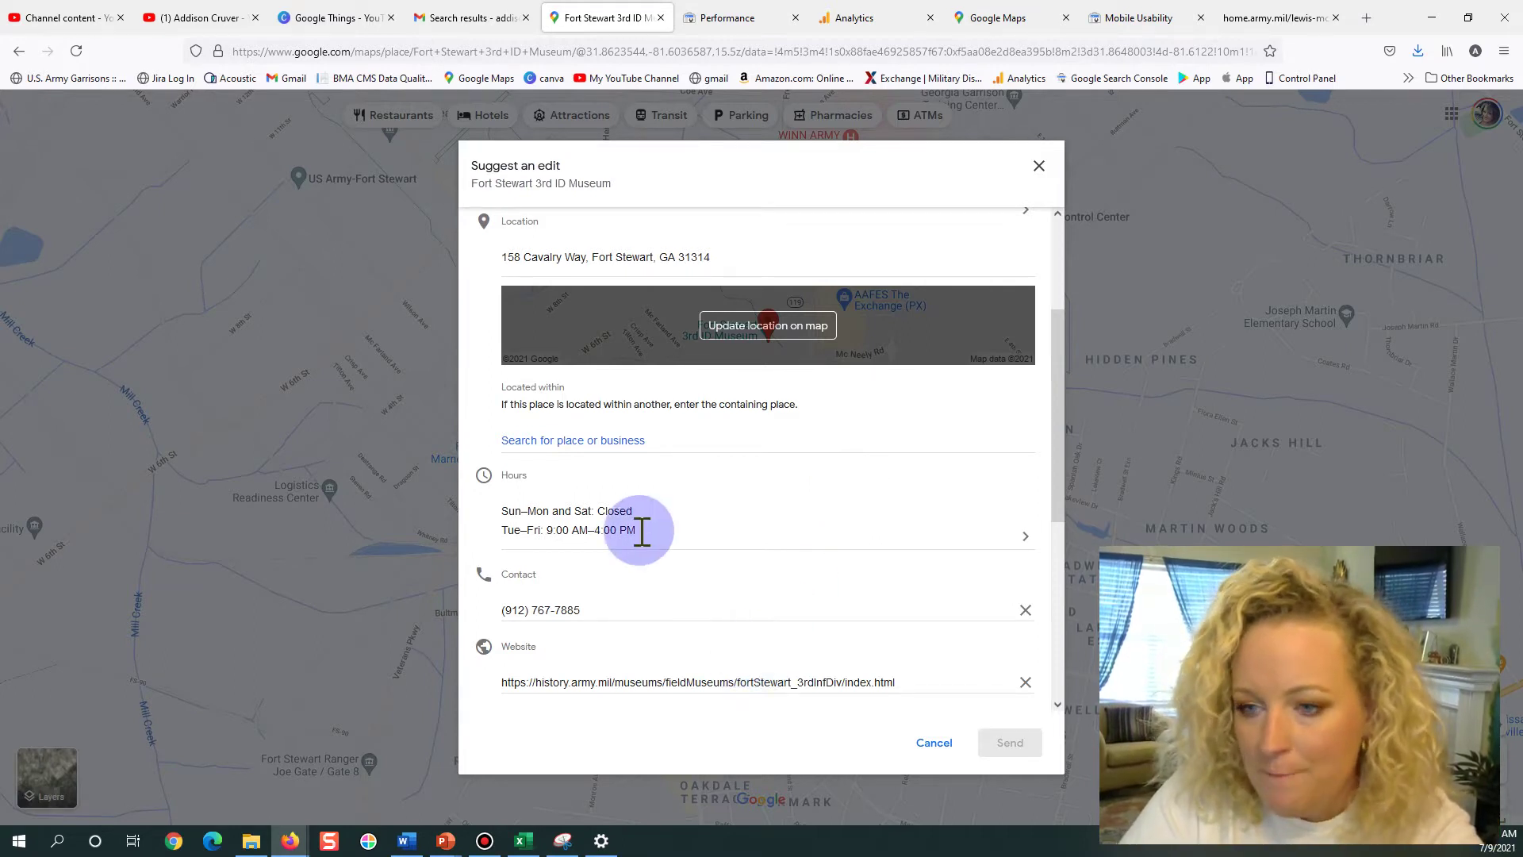
pyautogui.scroll(2, 690, 575)
pyautogui.scroll(-3, 690, 570)
pyautogui.scroll(-2, 698, 572)
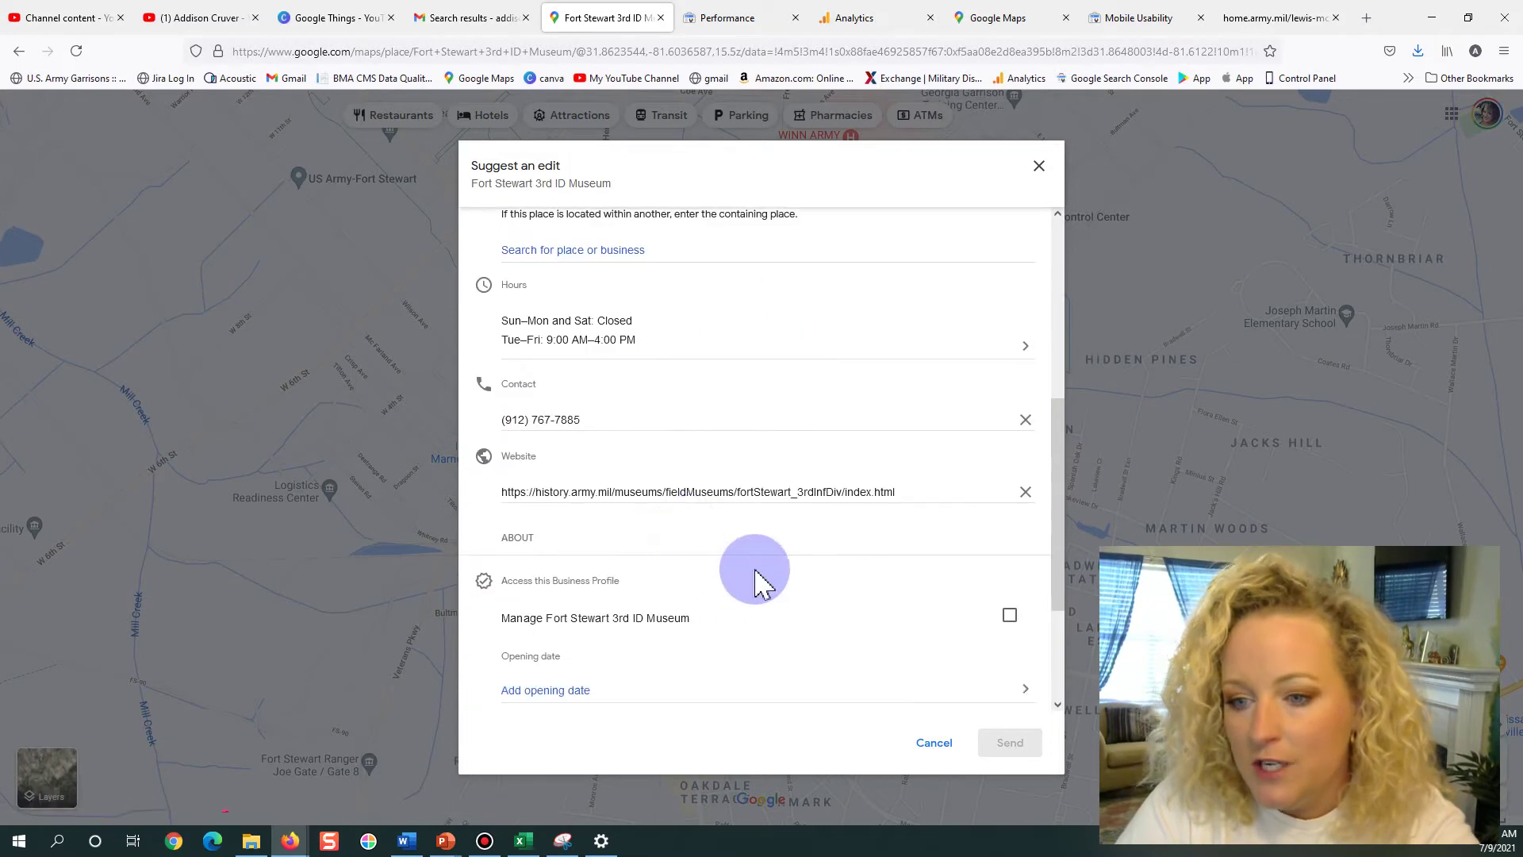
pyautogui.scroll(3, 962, 486)
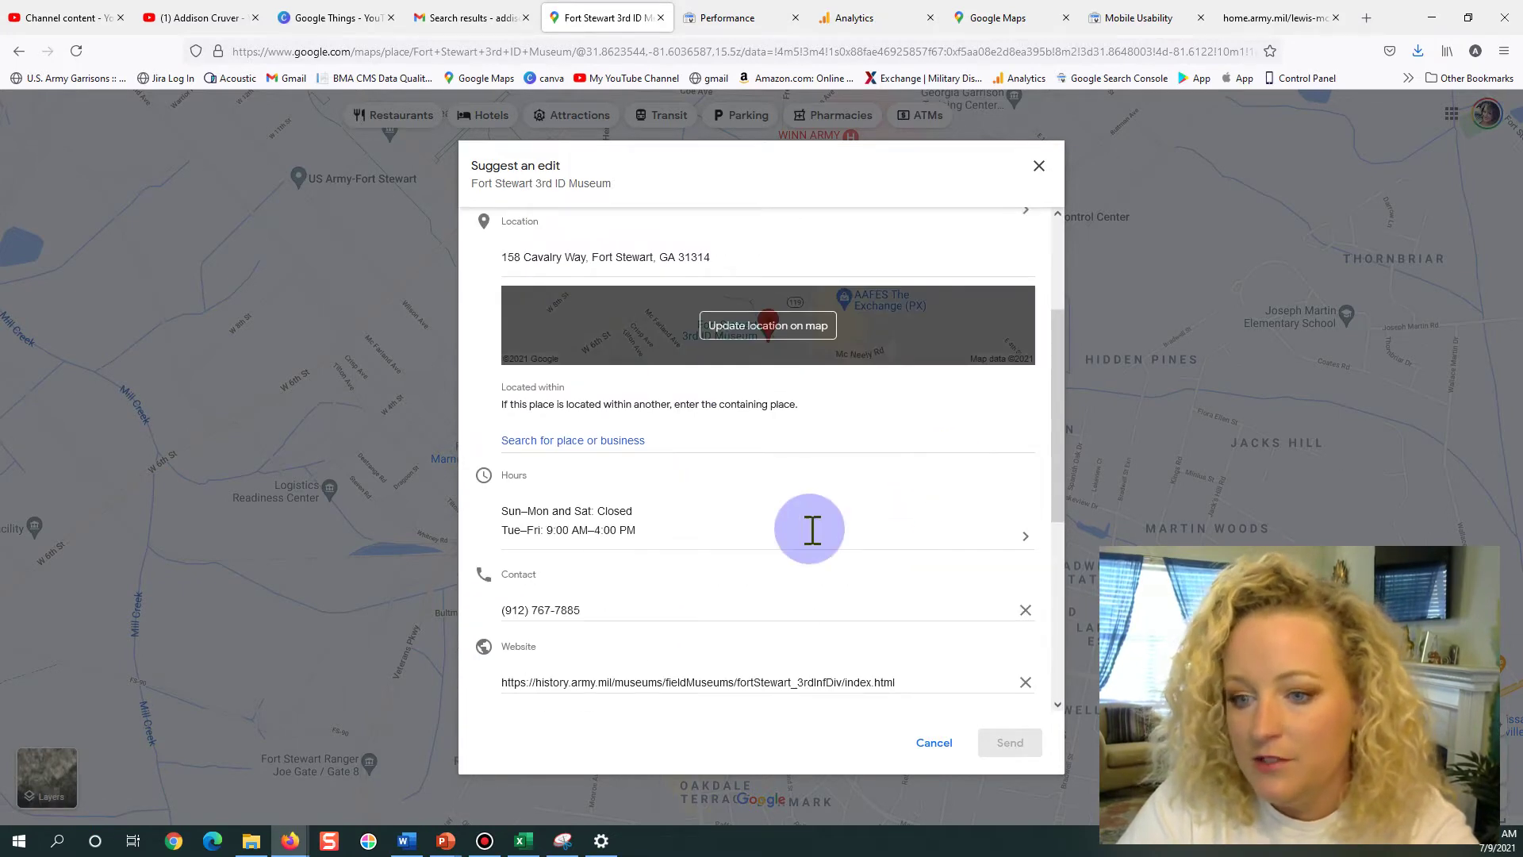
pyautogui.scroll(-3, 809, 527)
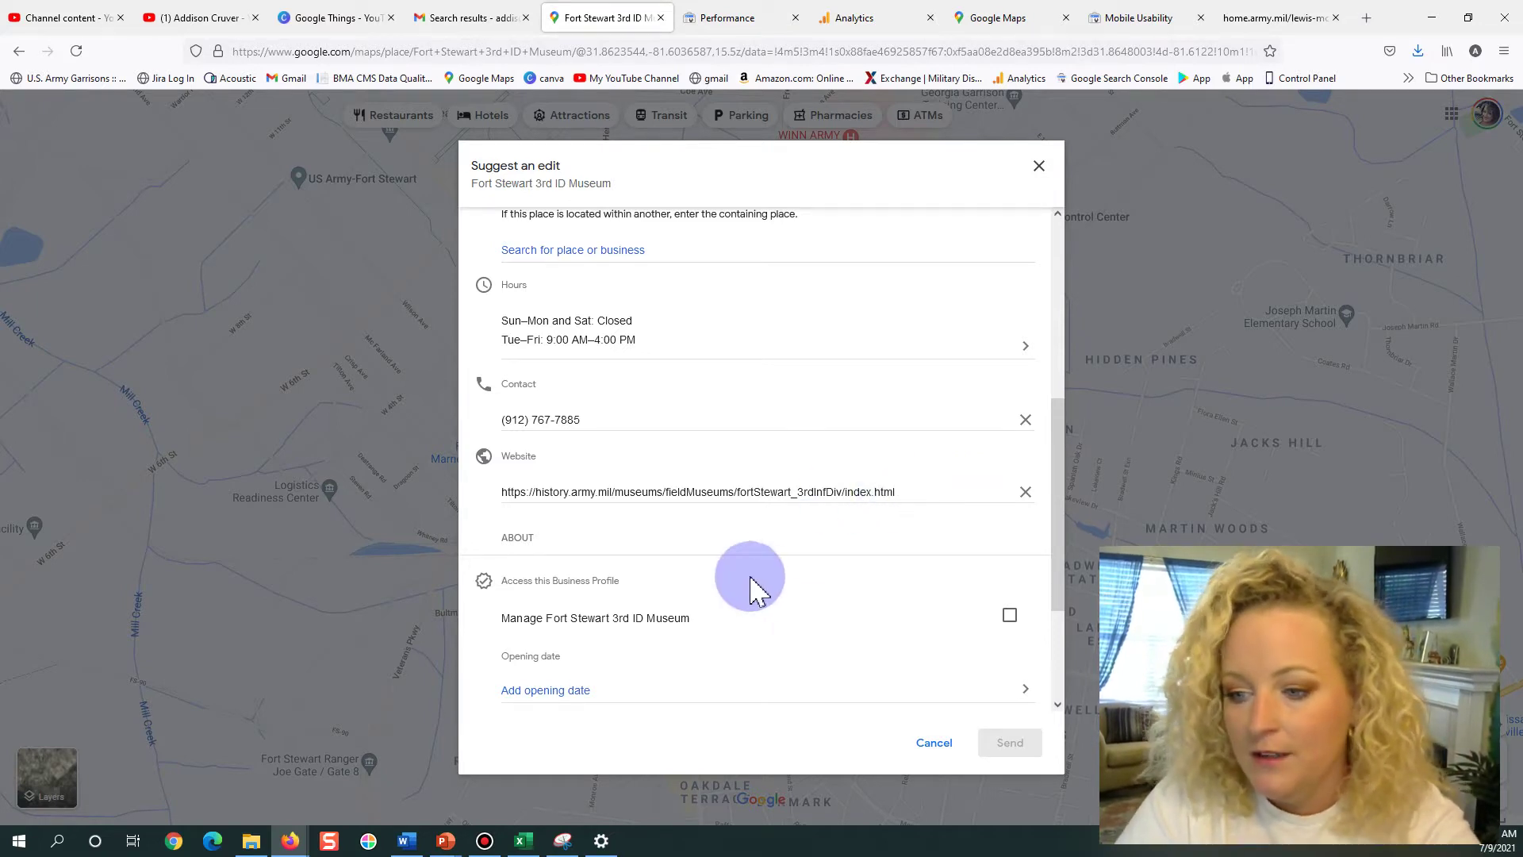
pyautogui.scroll(5, 760, 556)
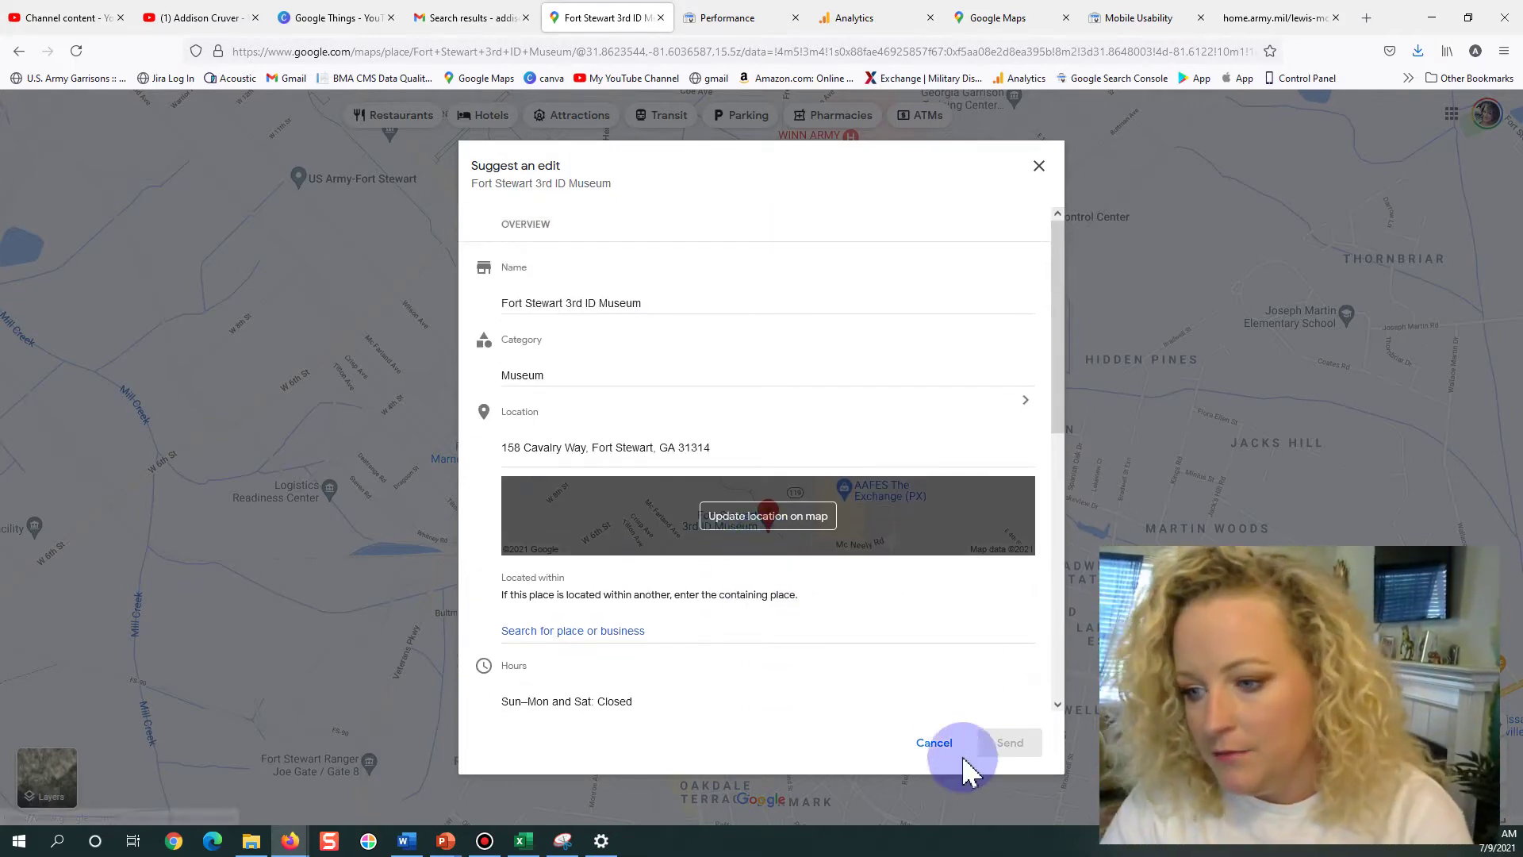
pyautogui.click(928, 744)
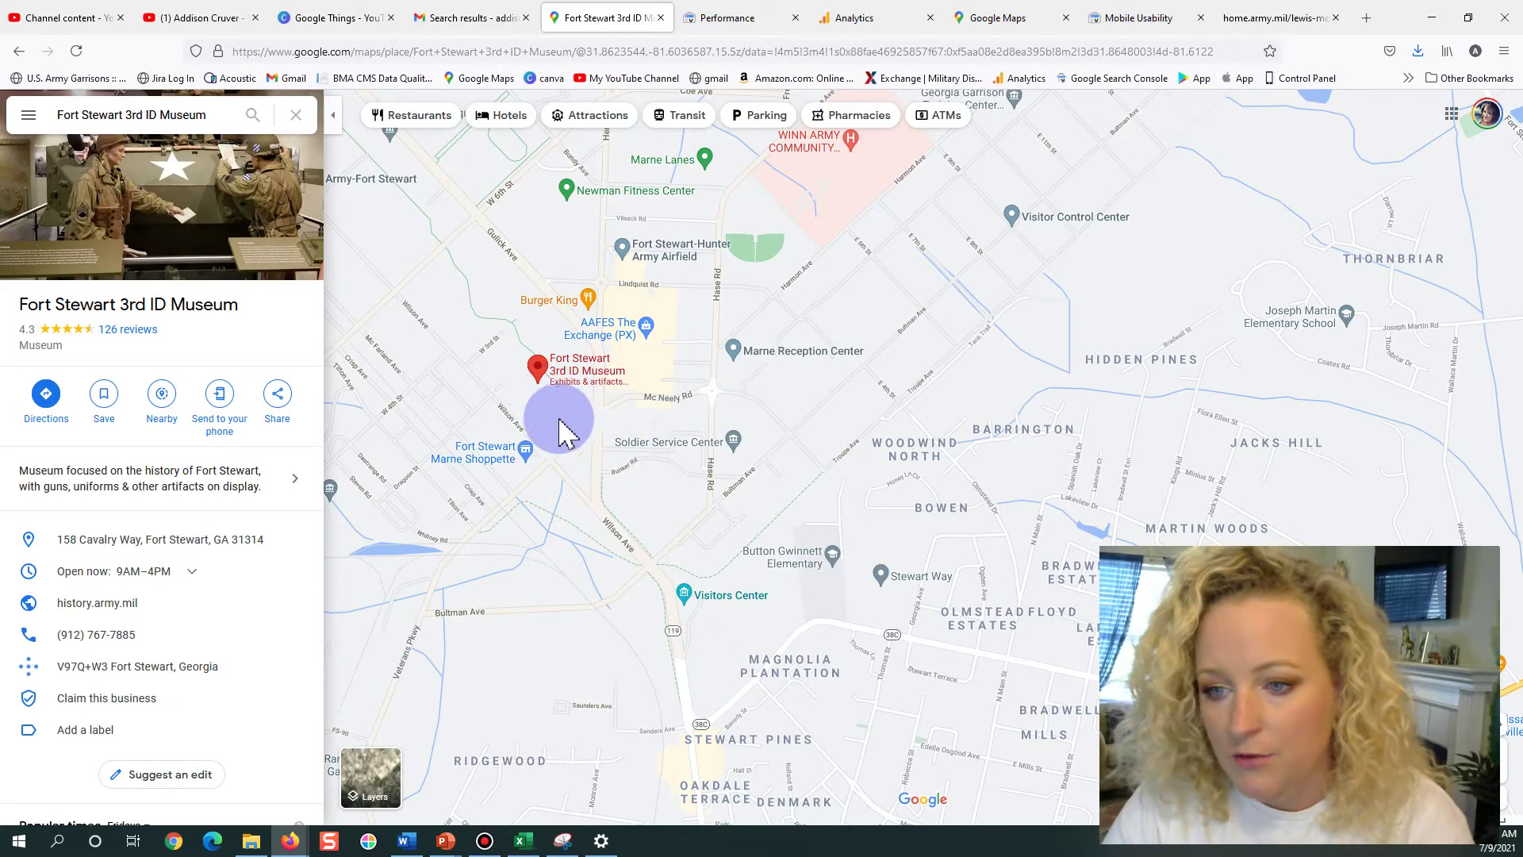
pyautogui.click(600, 428)
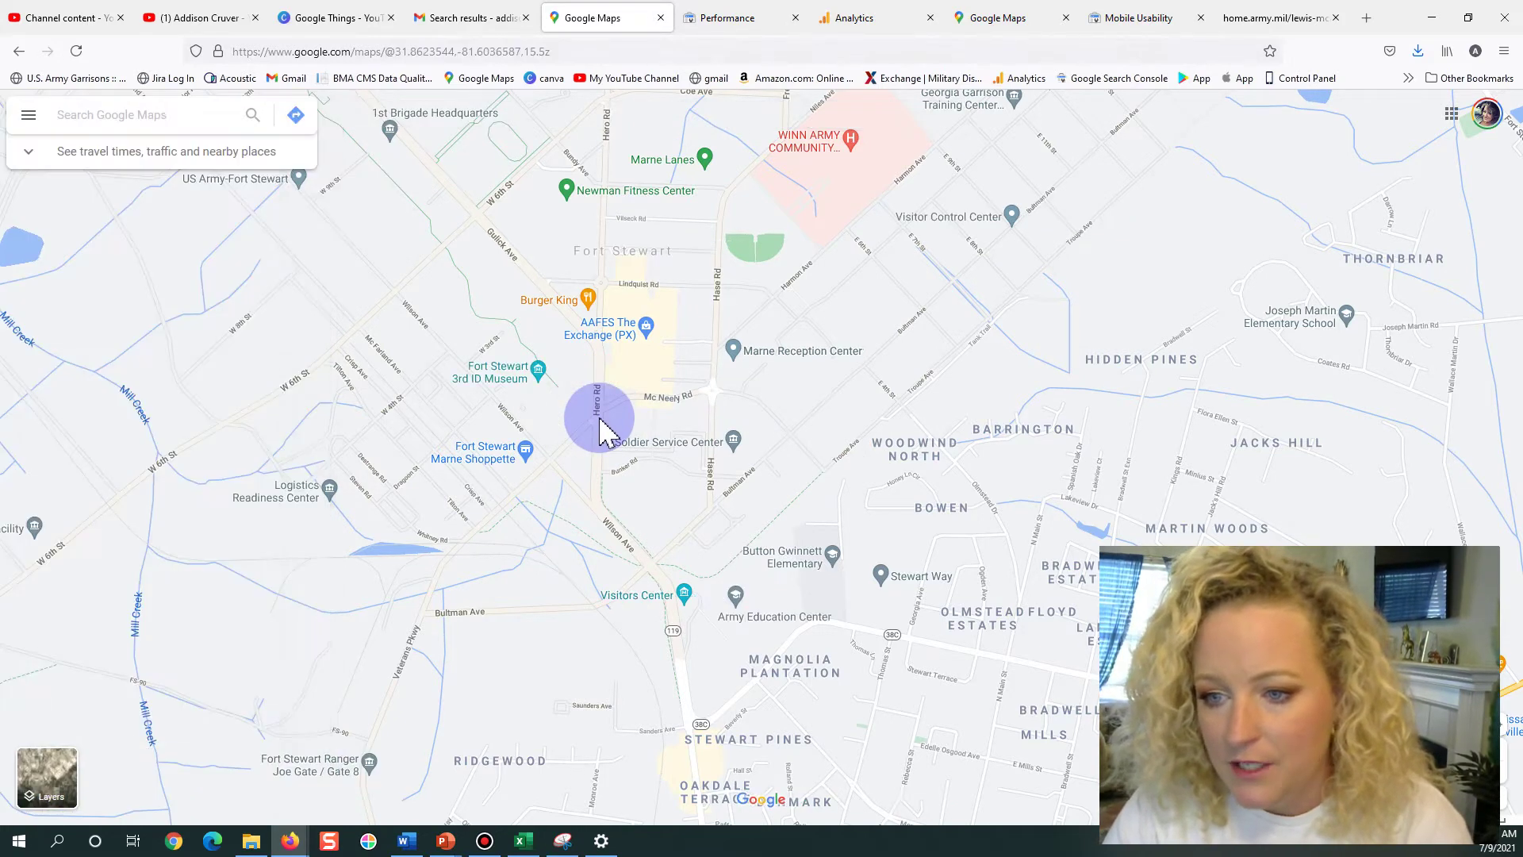
# Open the Add a Place form for an unmarked spot beside Veterans Pkwy near Hero Rd, and discard the entry.
pyautogui.moveTo(74, 748)
pyautogui.scroll(5, 564, 401)
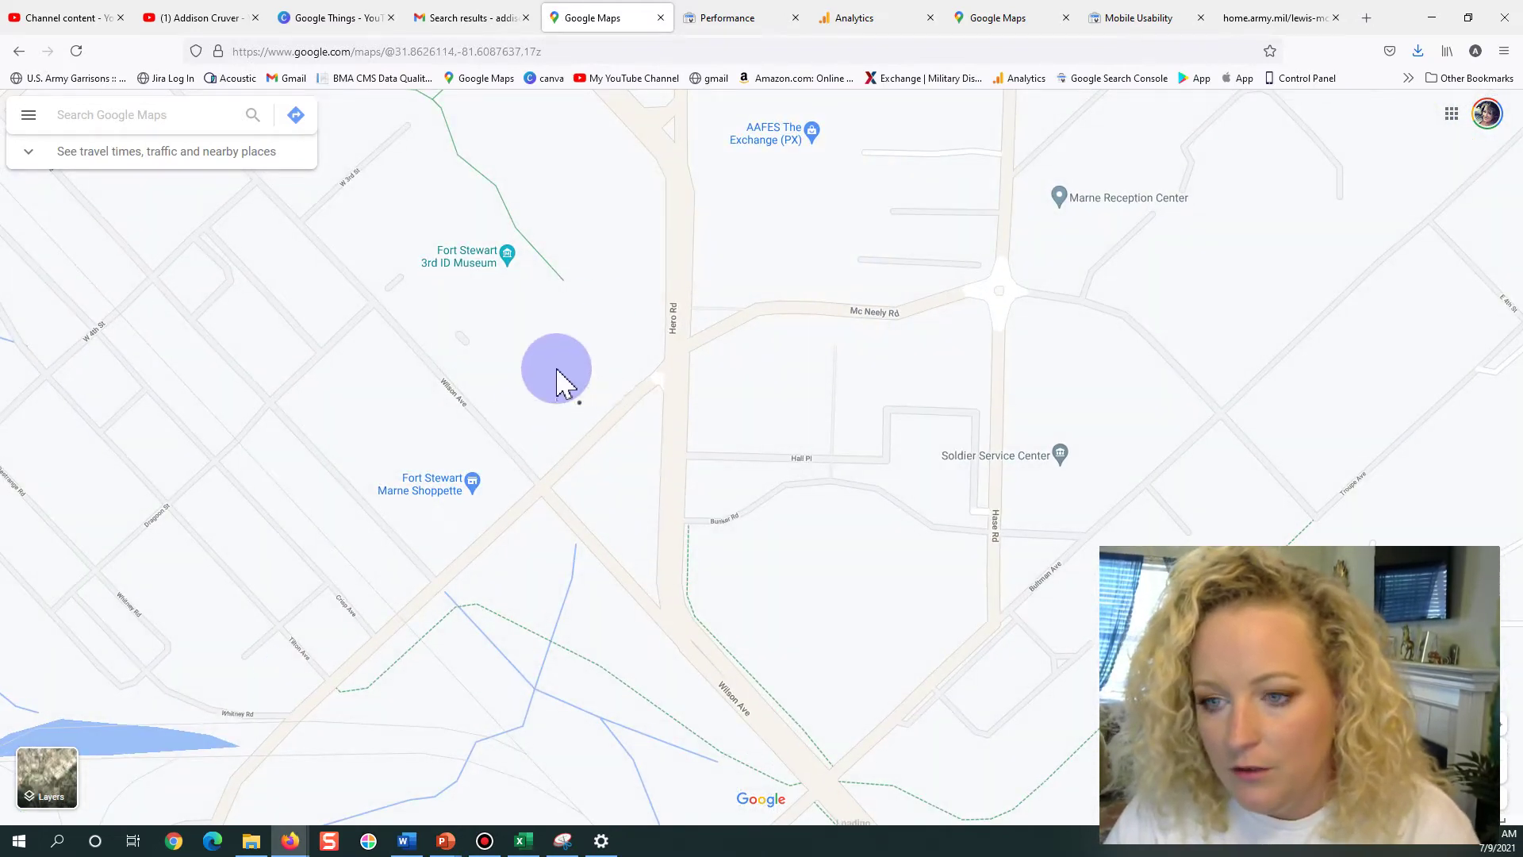
pyautogui.rightClick(581, 404)
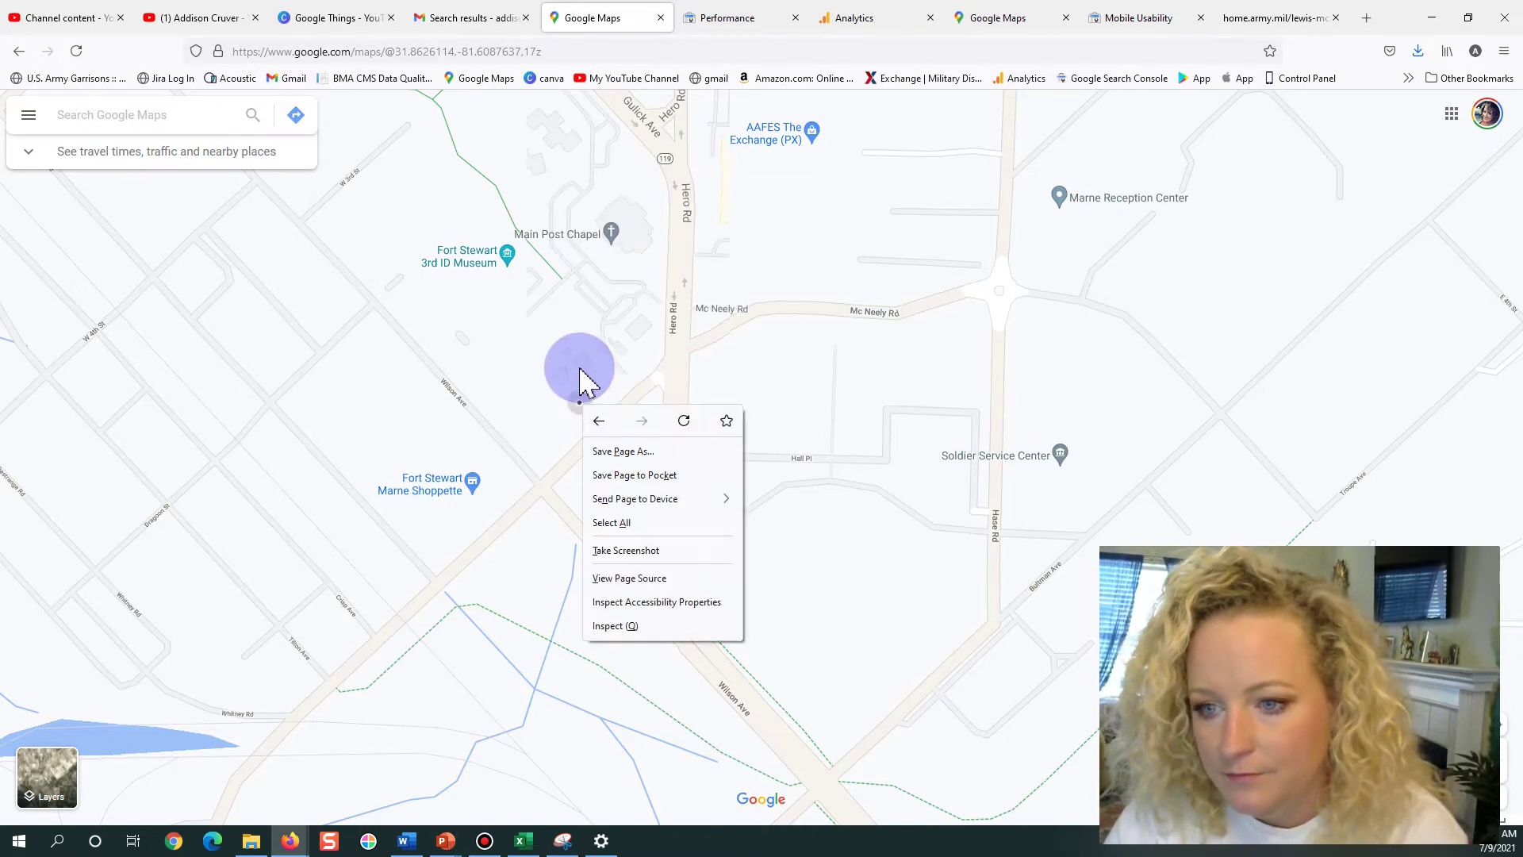
pyautogui.click(583, 405)
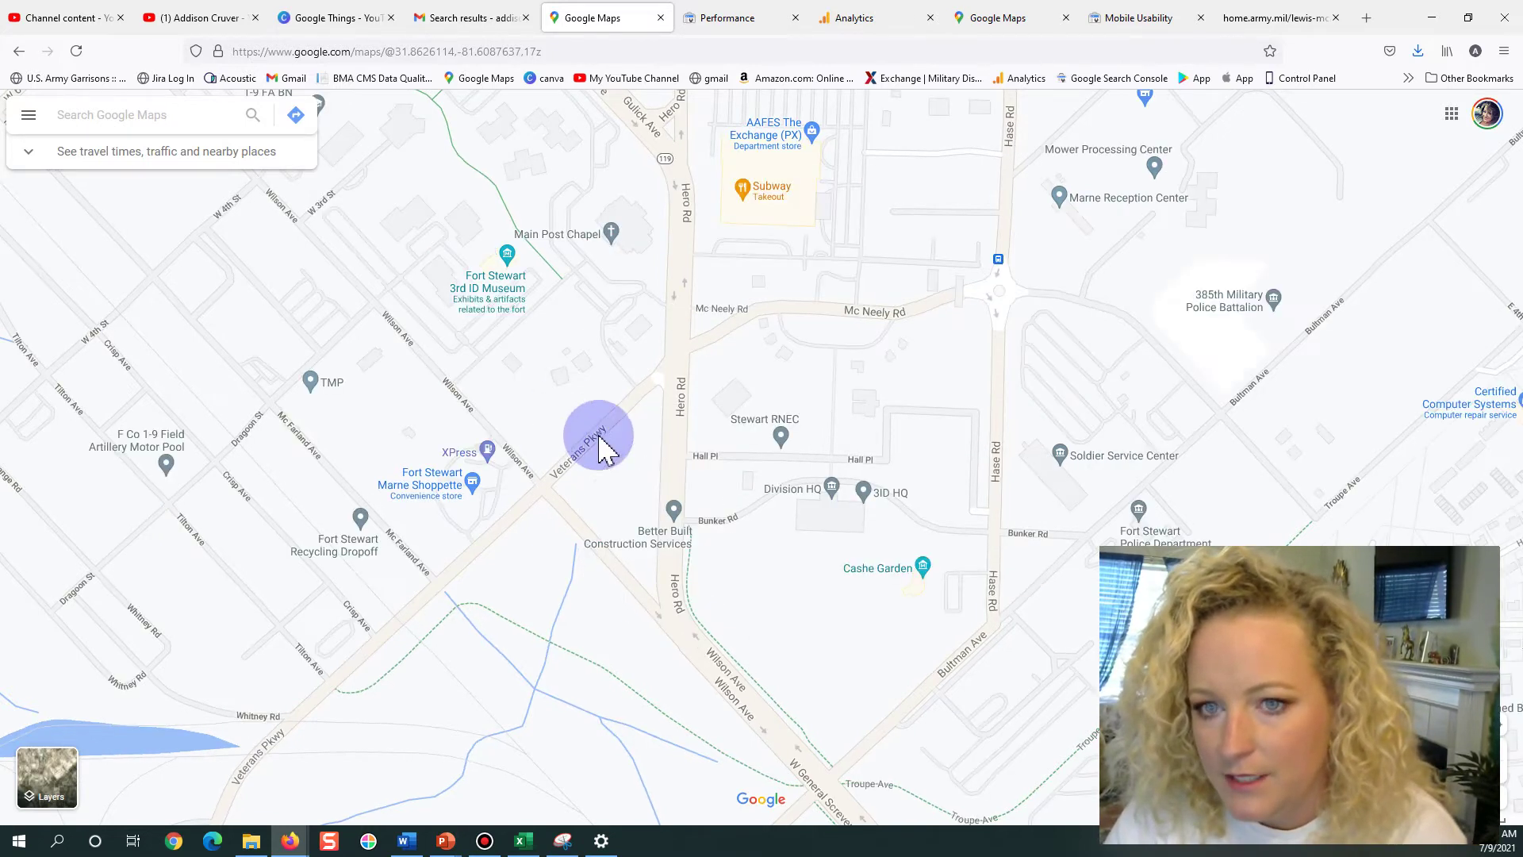
pyautogui.rightClick(581, 406)
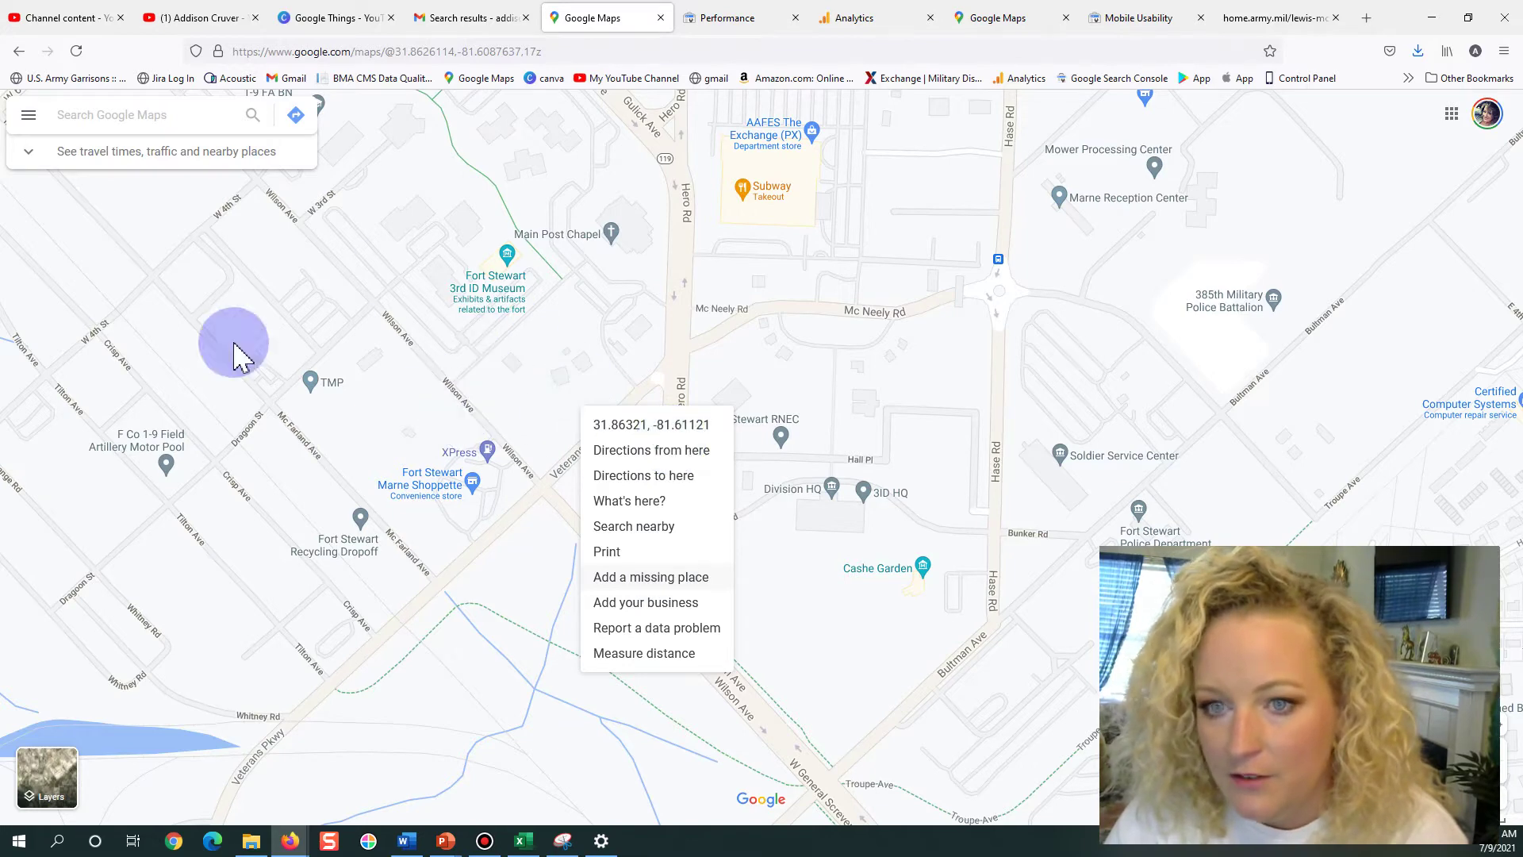
pyautogui.click(690, 426)
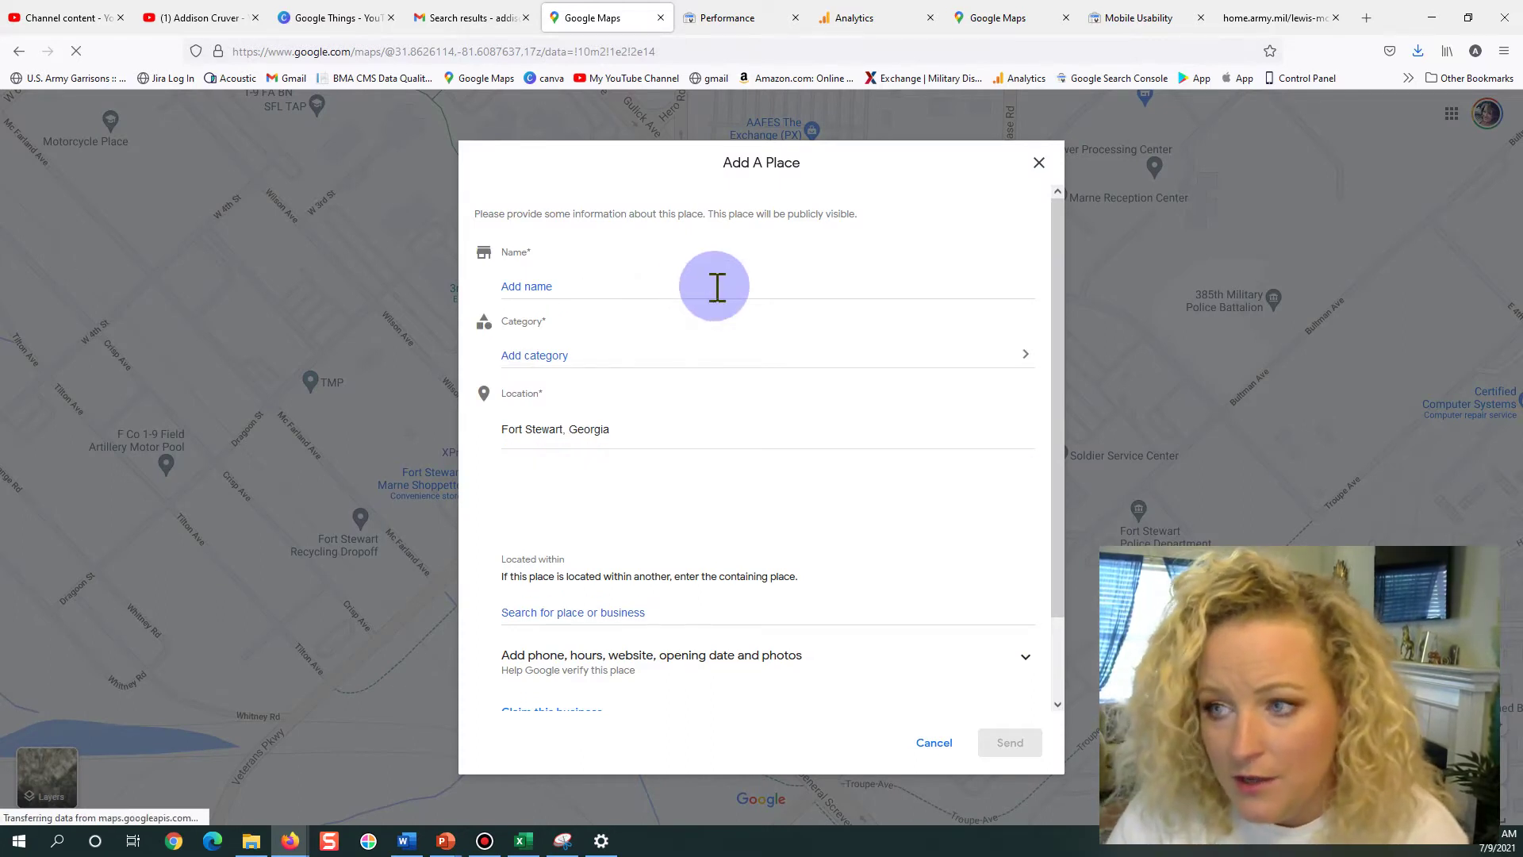
pyautogui.click(1039, 163)
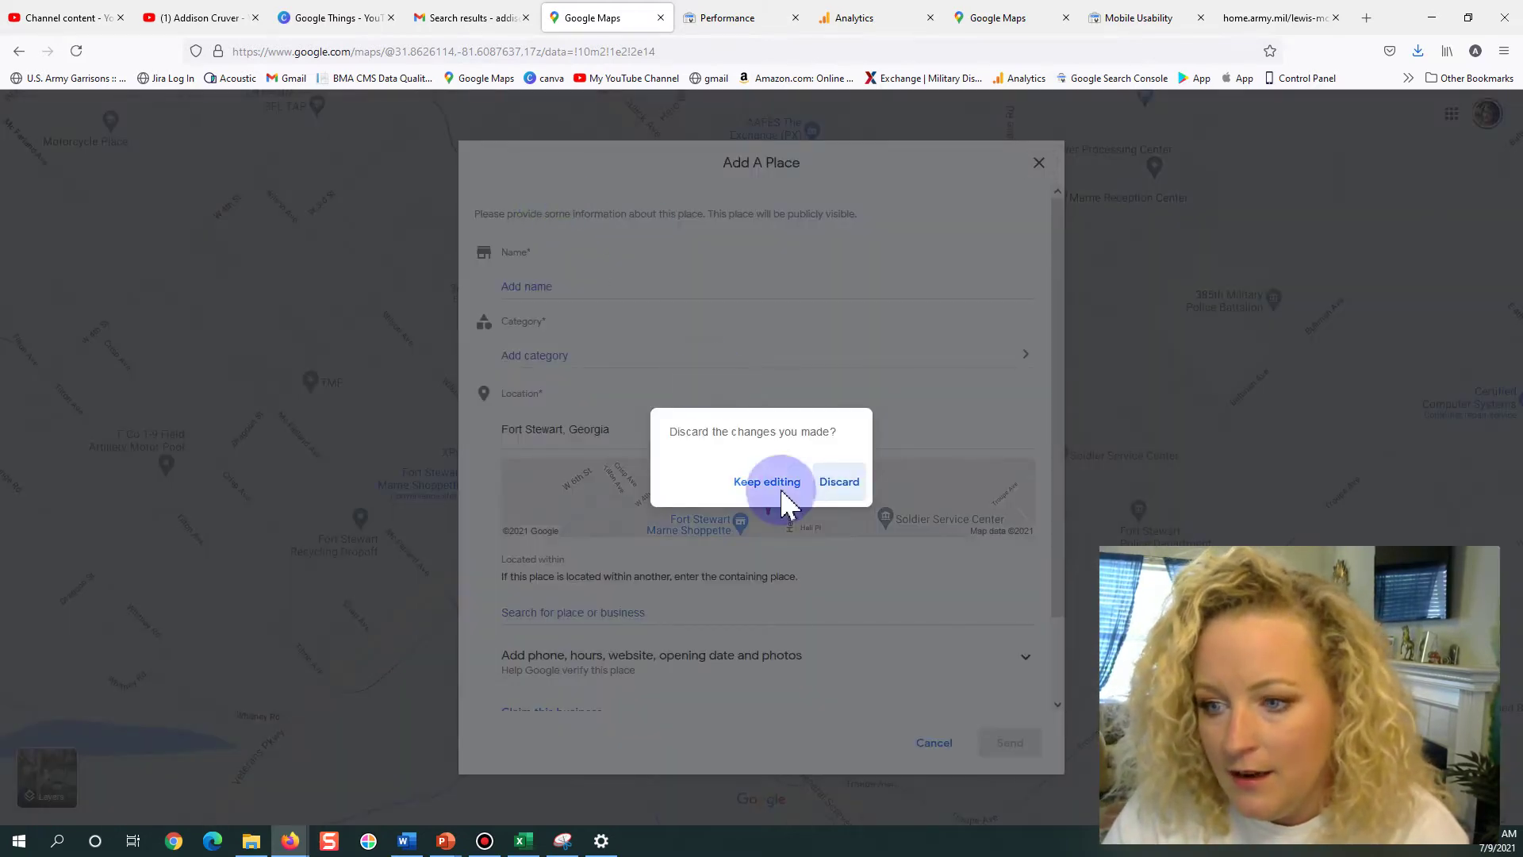
pyautogui.click(841, 482)
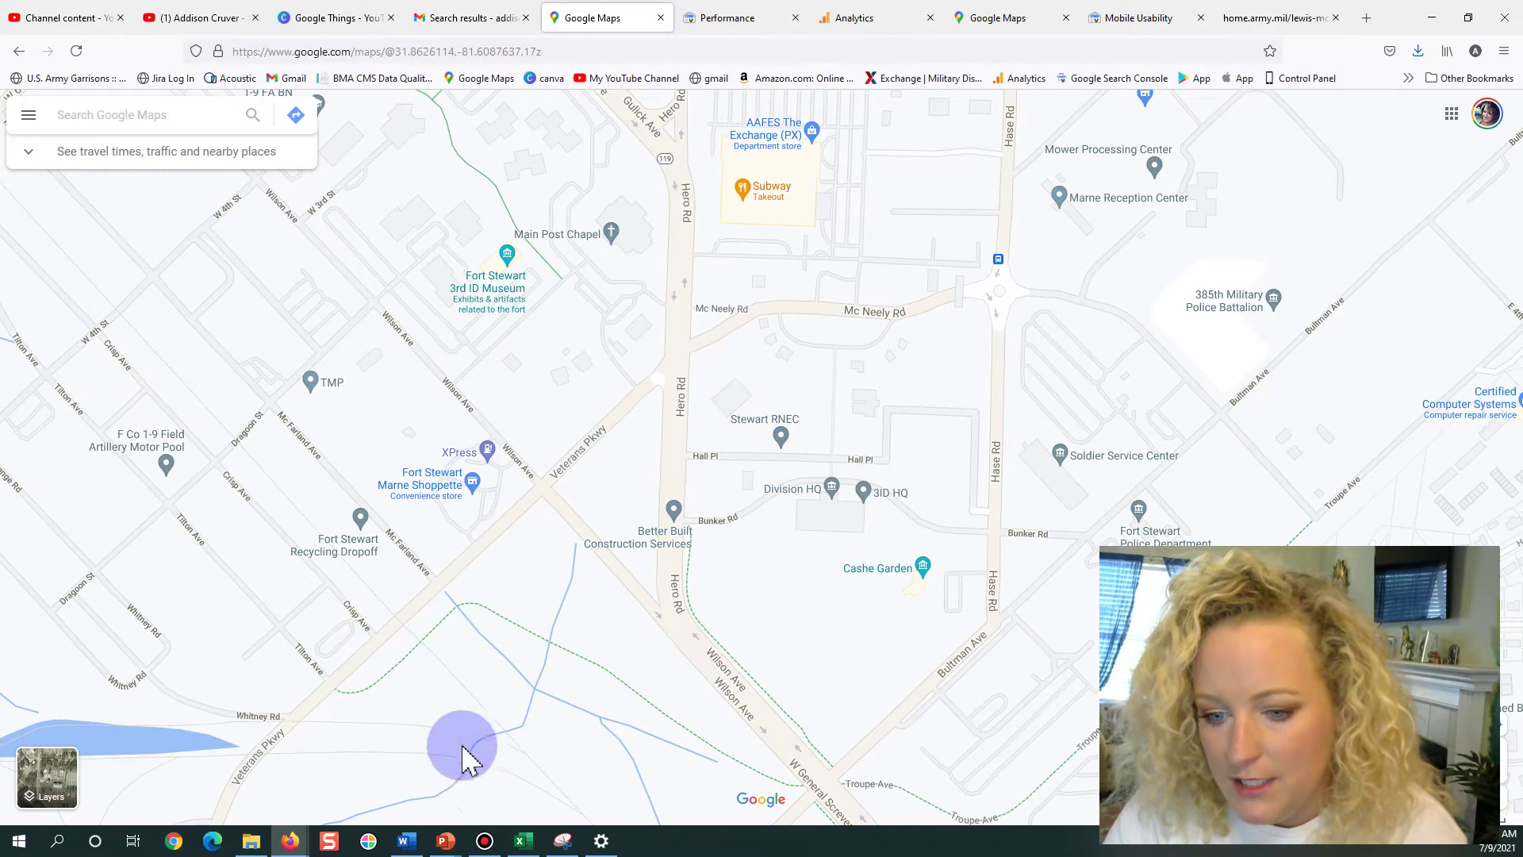
# Switch to the Gmail windows and read the Google Maps emails about views of the added places and of the contributed photo.
pyautogui.moveTo(286, 844)
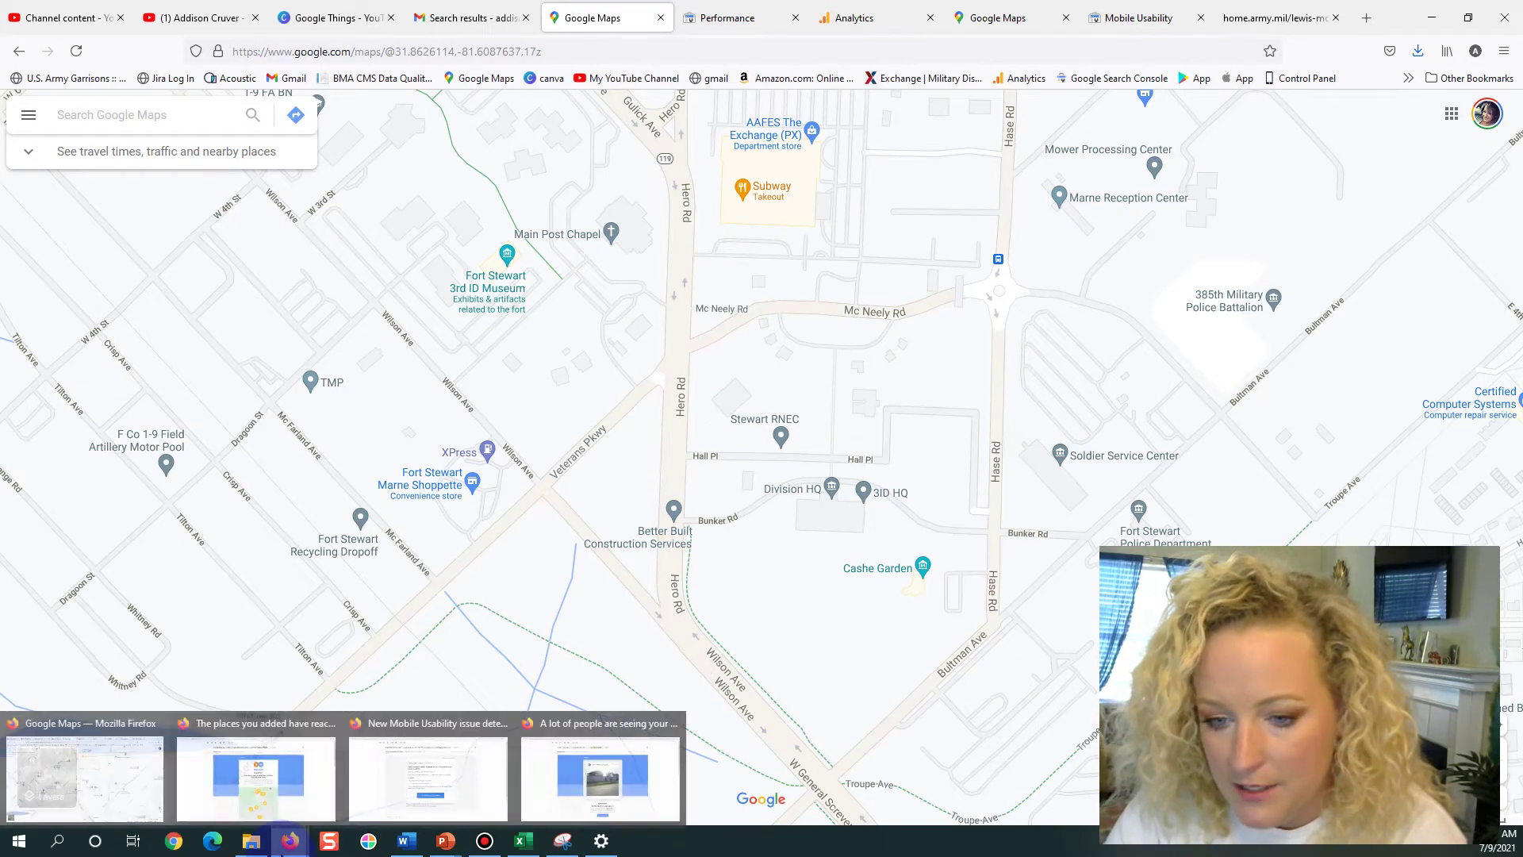
pyautogui.click(298, 768)
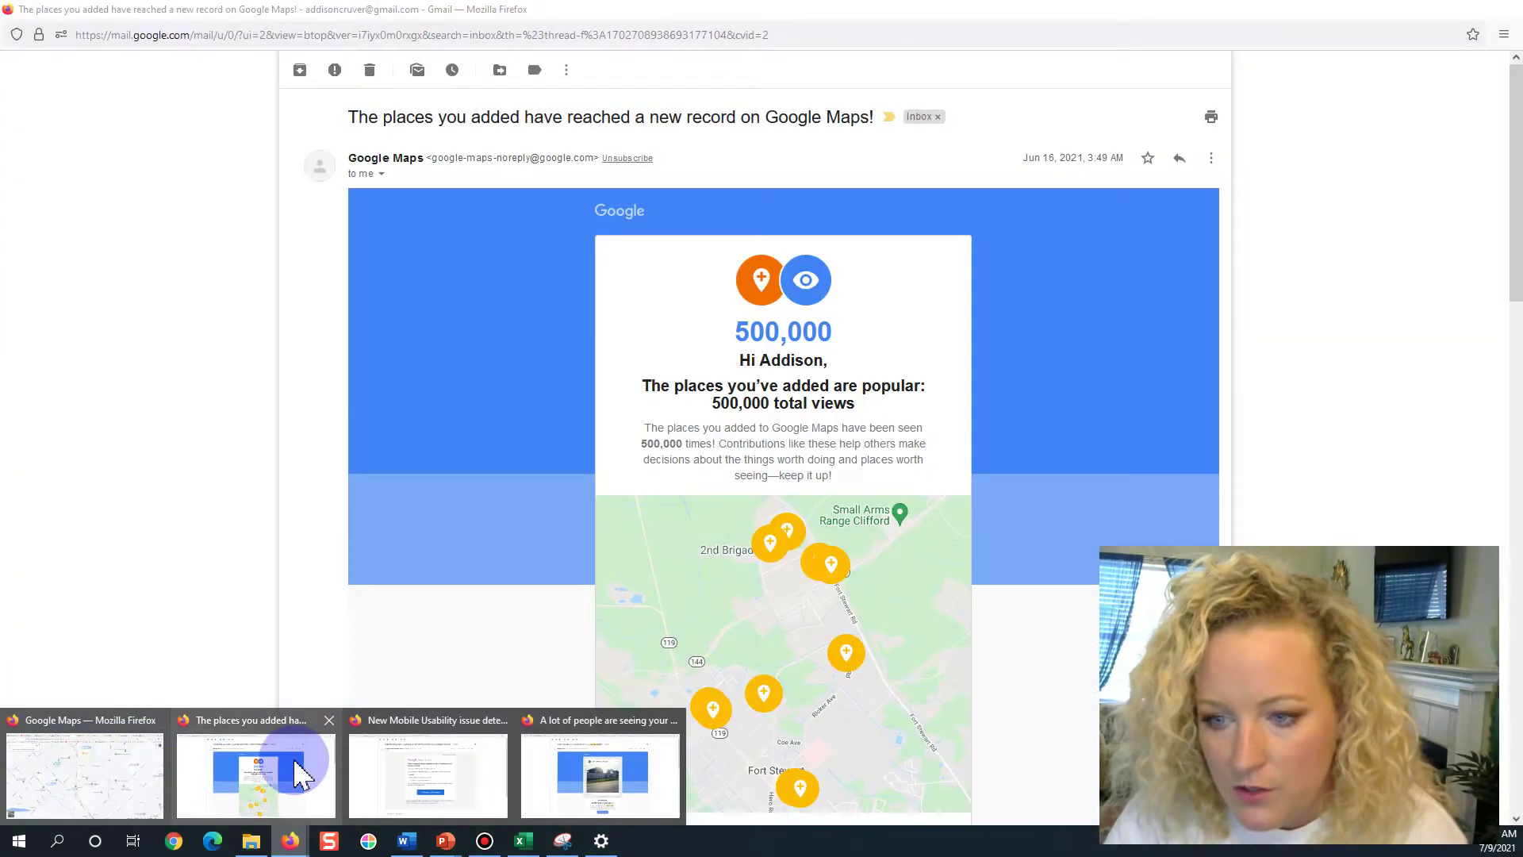
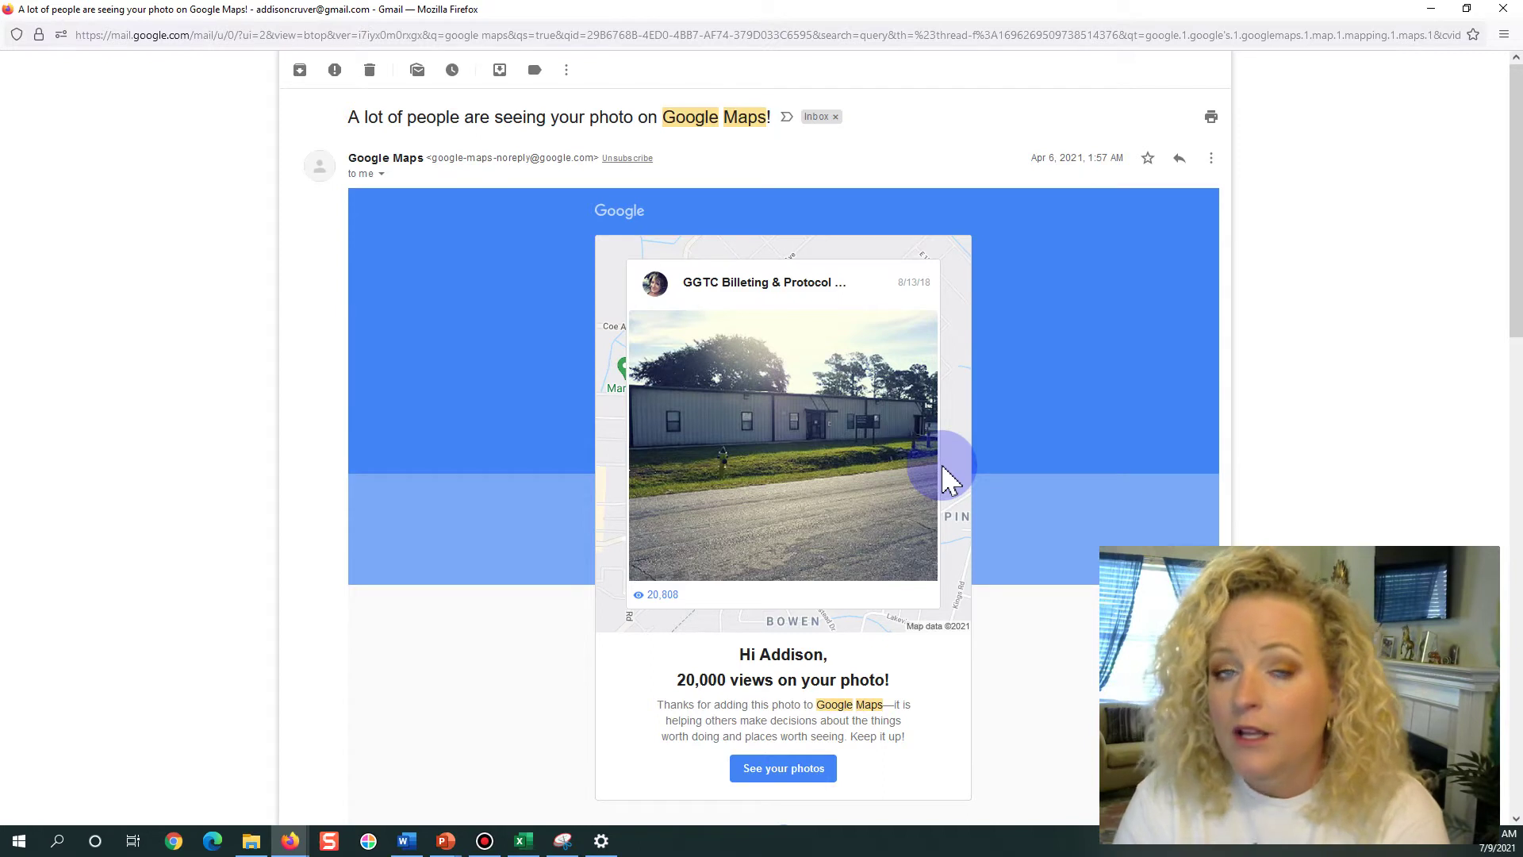
pyautogui.click(943, 467)
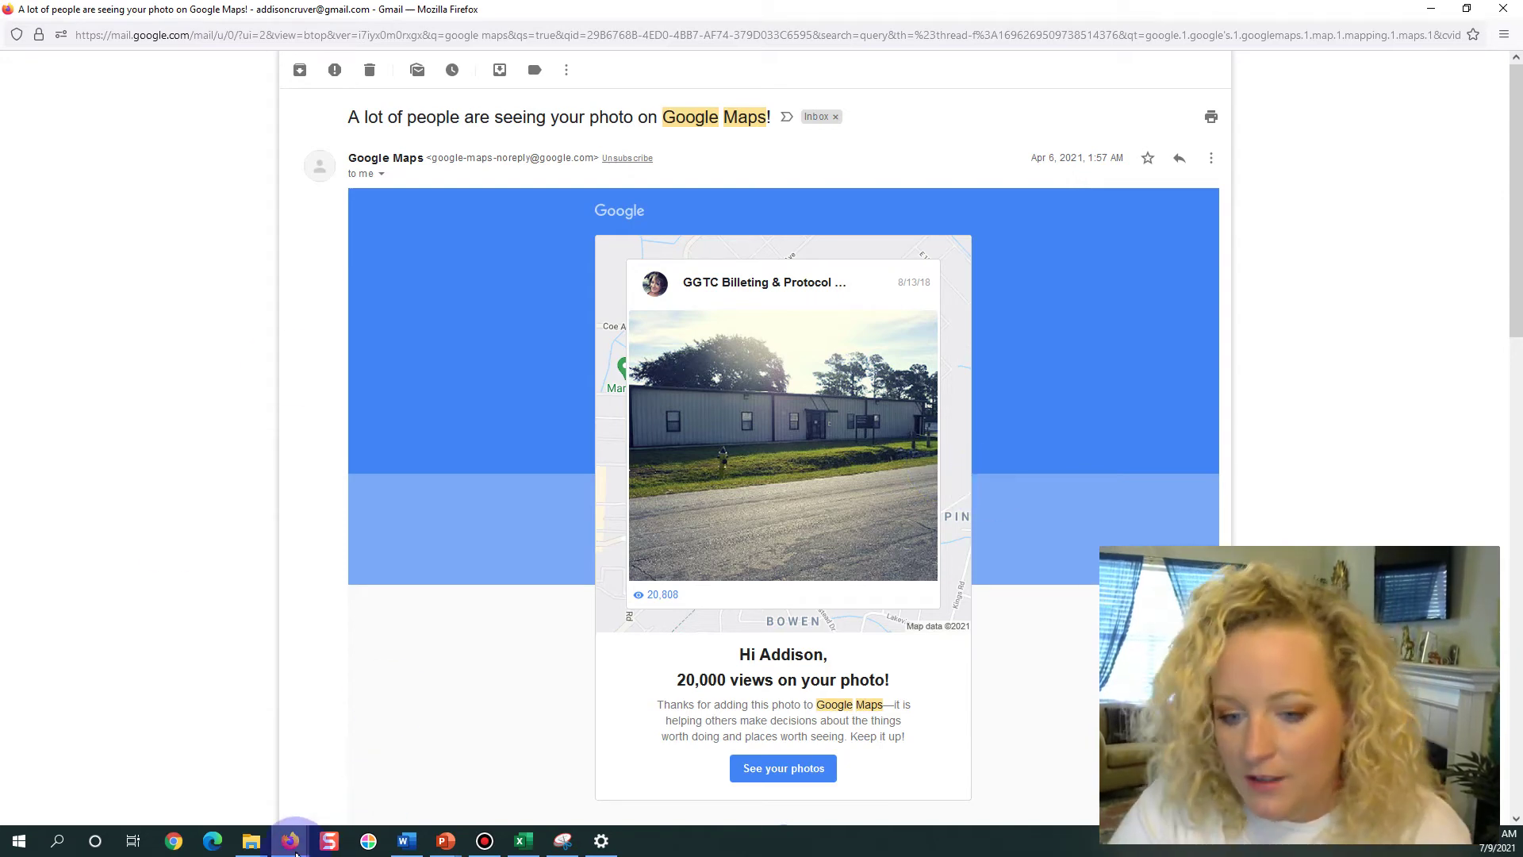
# Return to the Google Maps browser window and view the All Pages report in Google Analytics.
pyautogui.moveTo(292, 845)
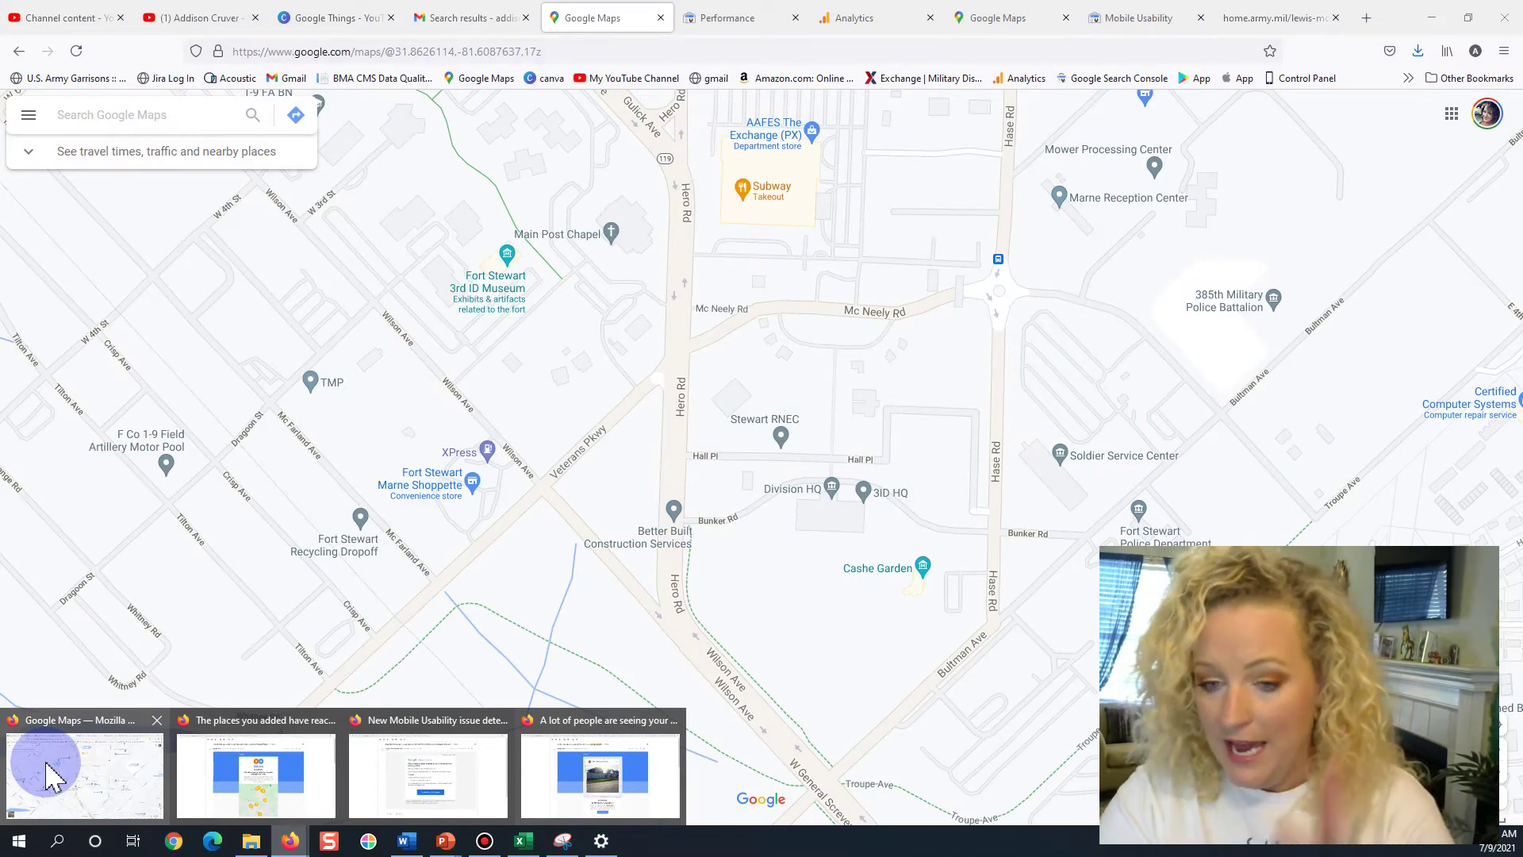
pyautogui.click(47, 773)
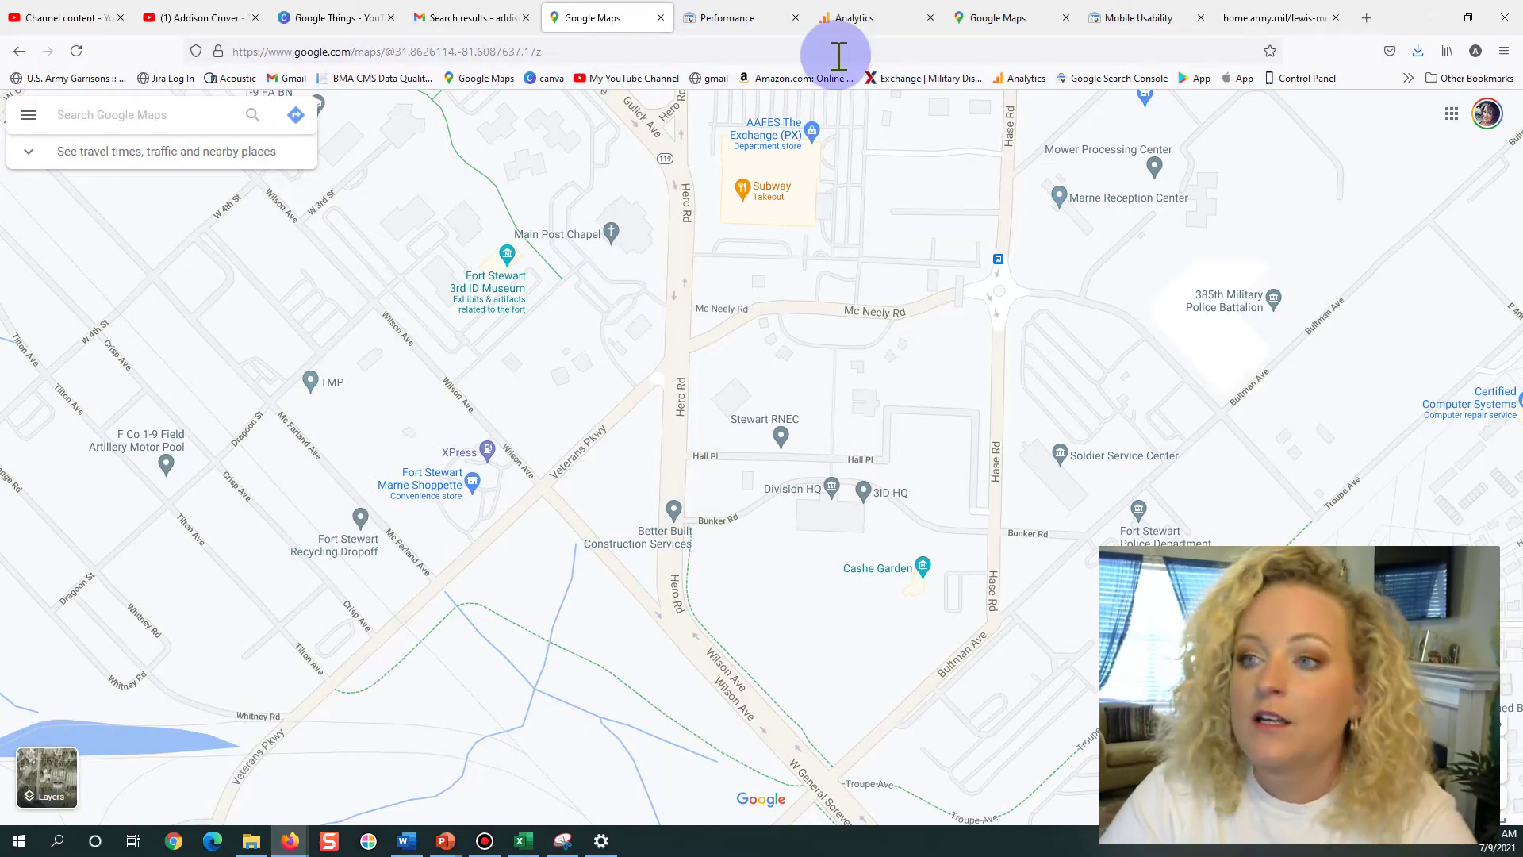
pyautogui.click(872, 24)
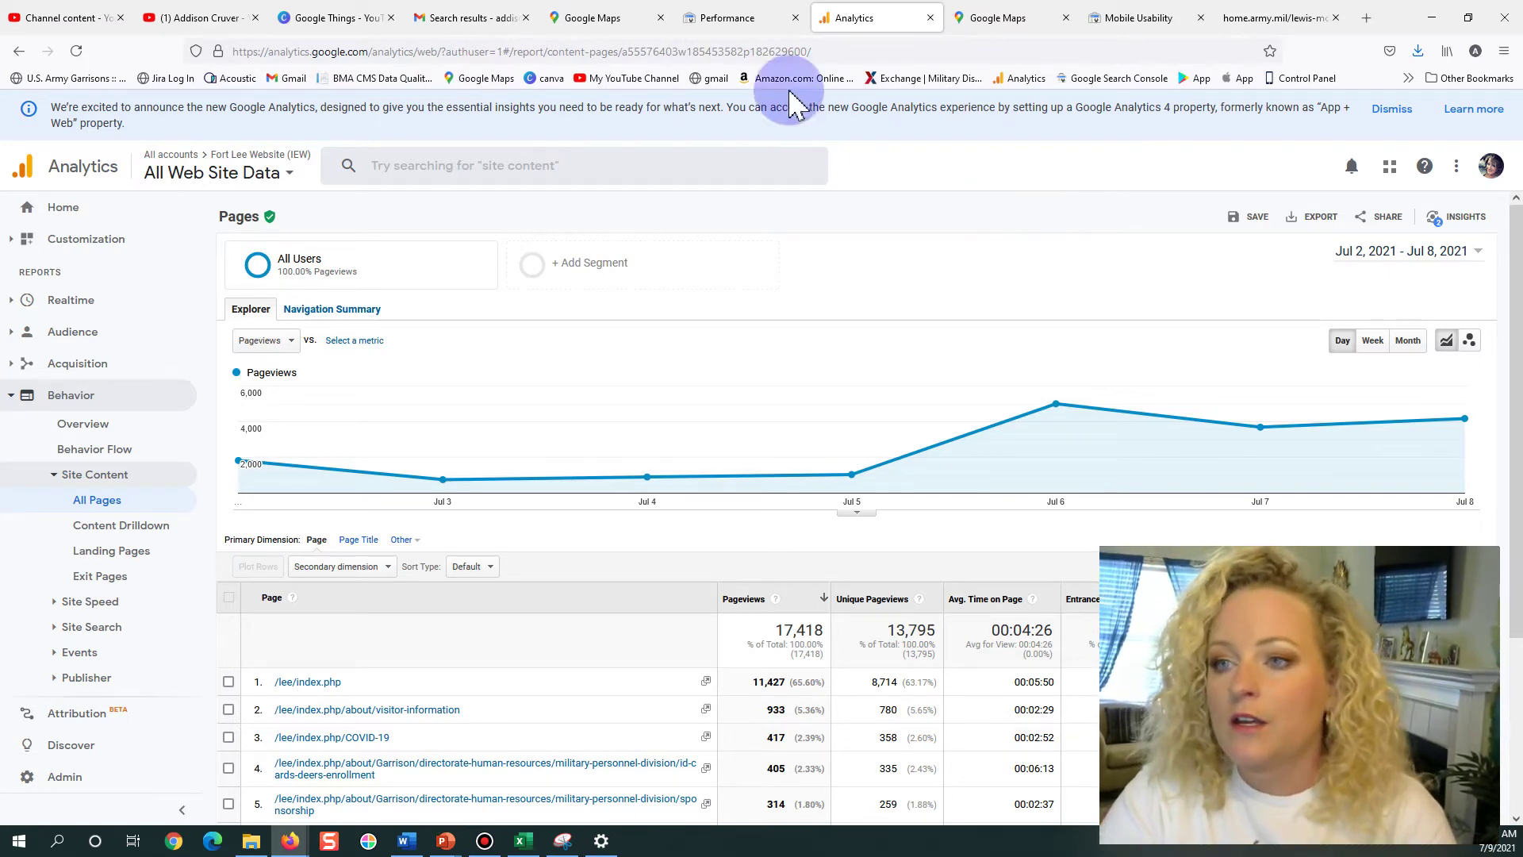
# Switch to Google Search Console and review the search performance chart and top queries for the Lewis-McChord site.
pyautogui.click(752, 19)
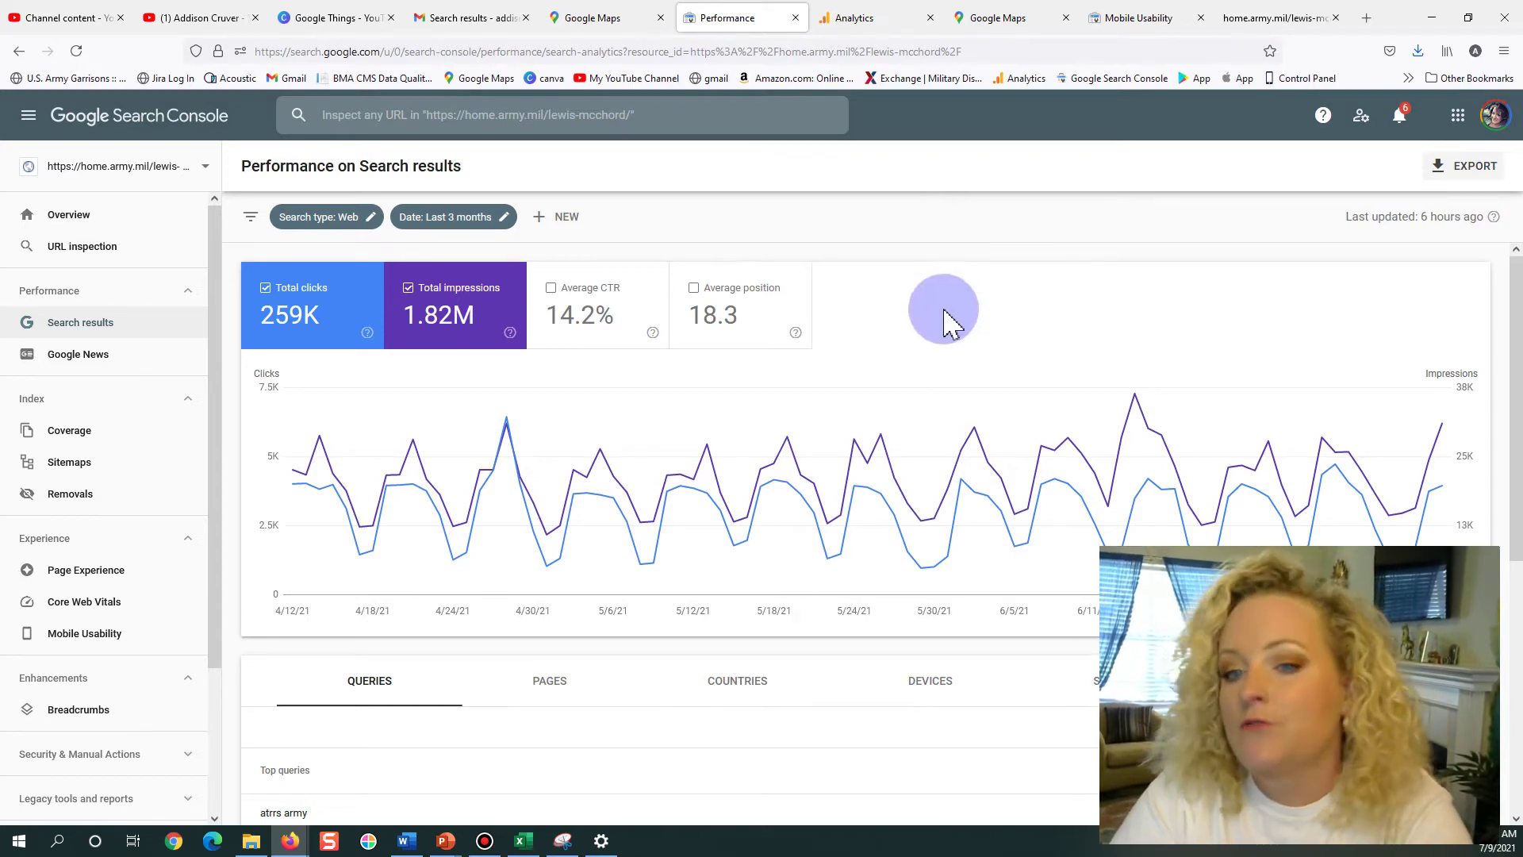
pyautogui.scroll(-3, 945, 323)
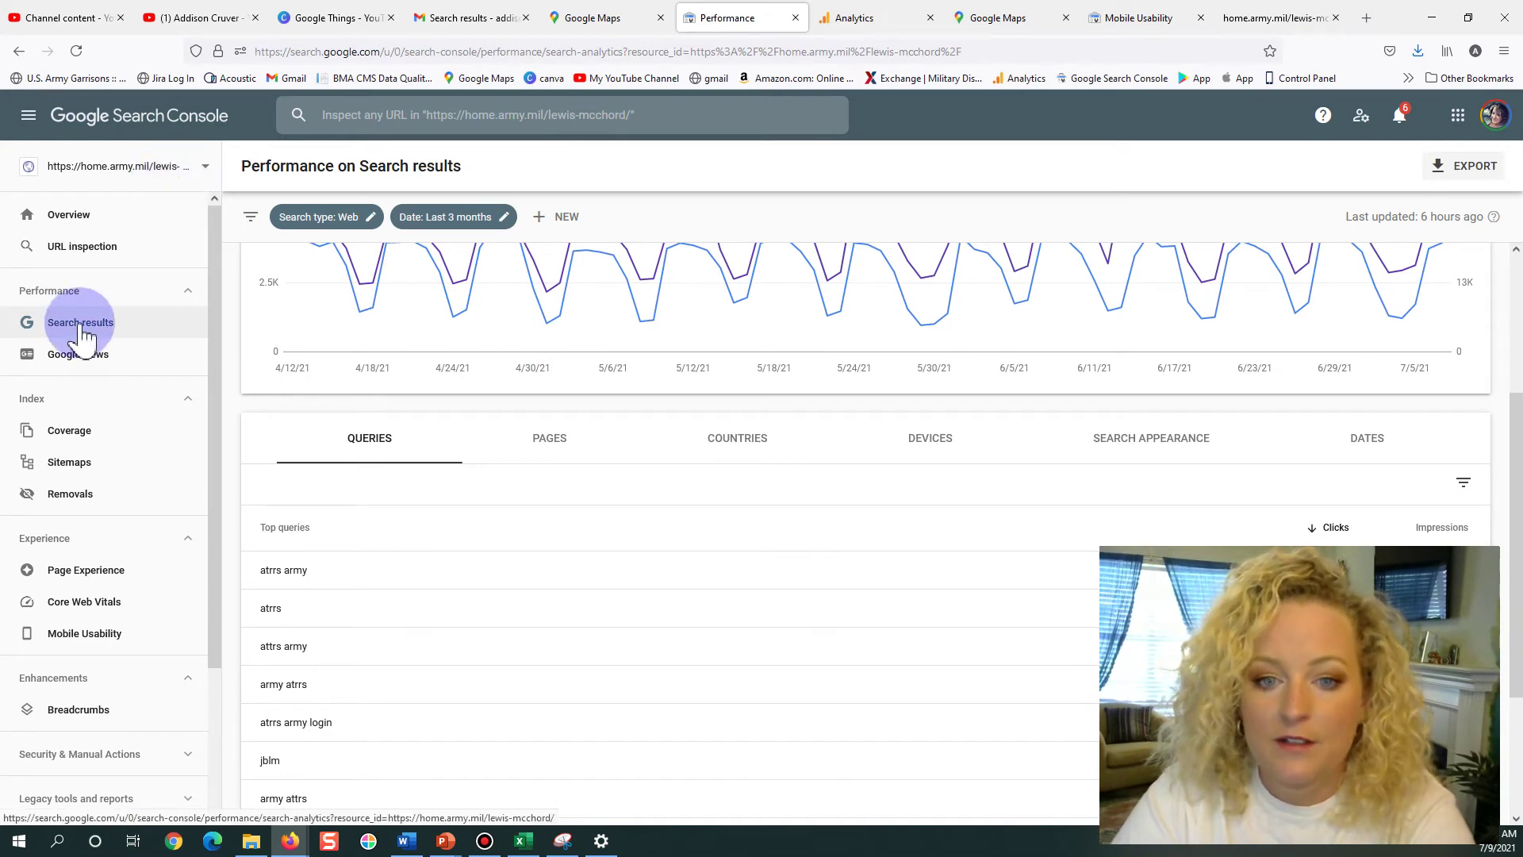
pyautogui.scroll(3, 595, 594)
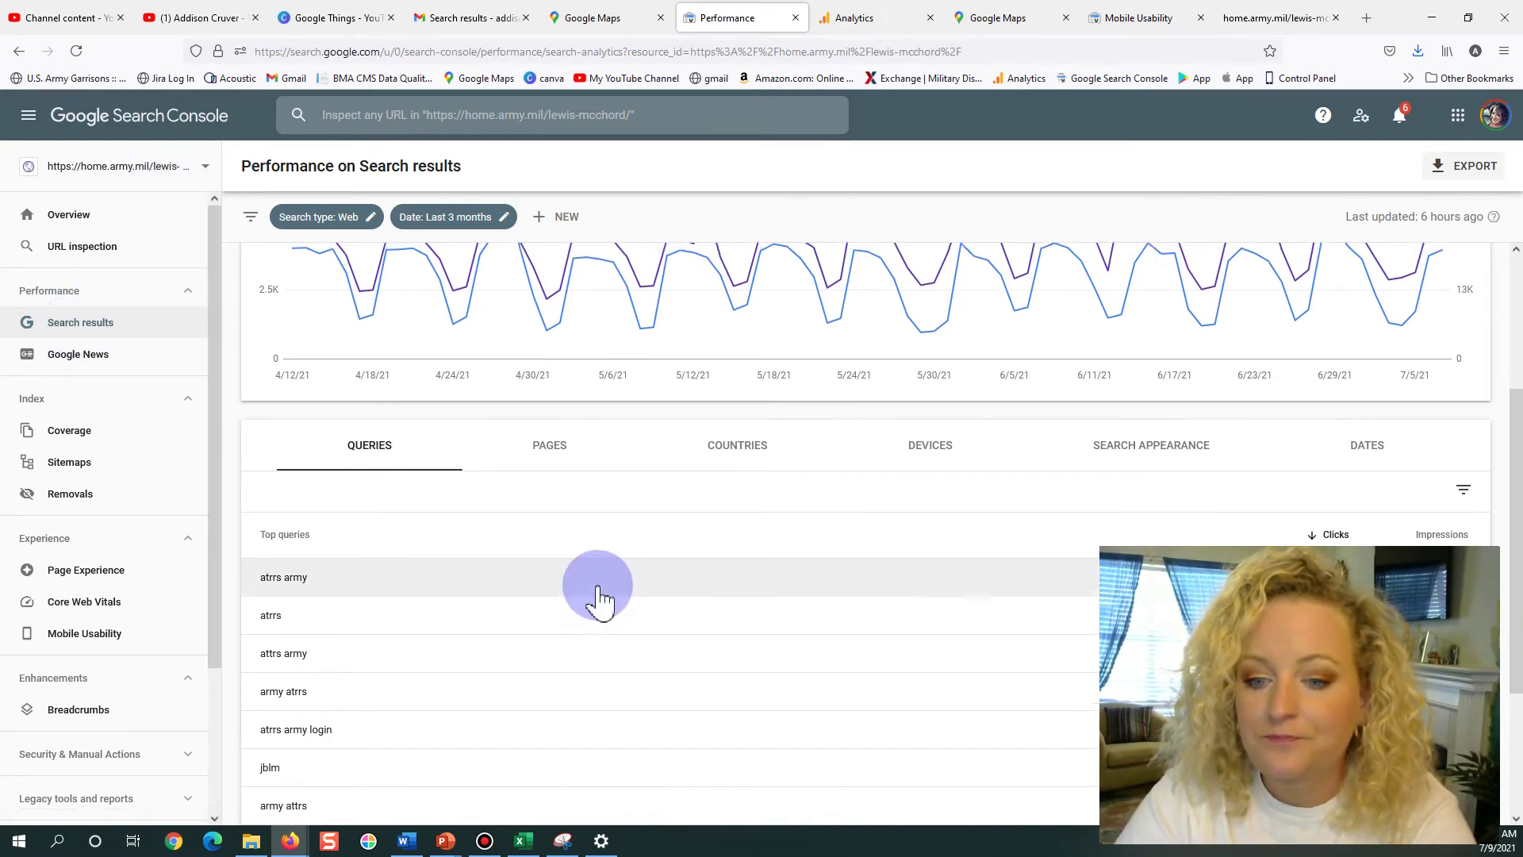
pyautogui.scroll(-5, 599, 599)
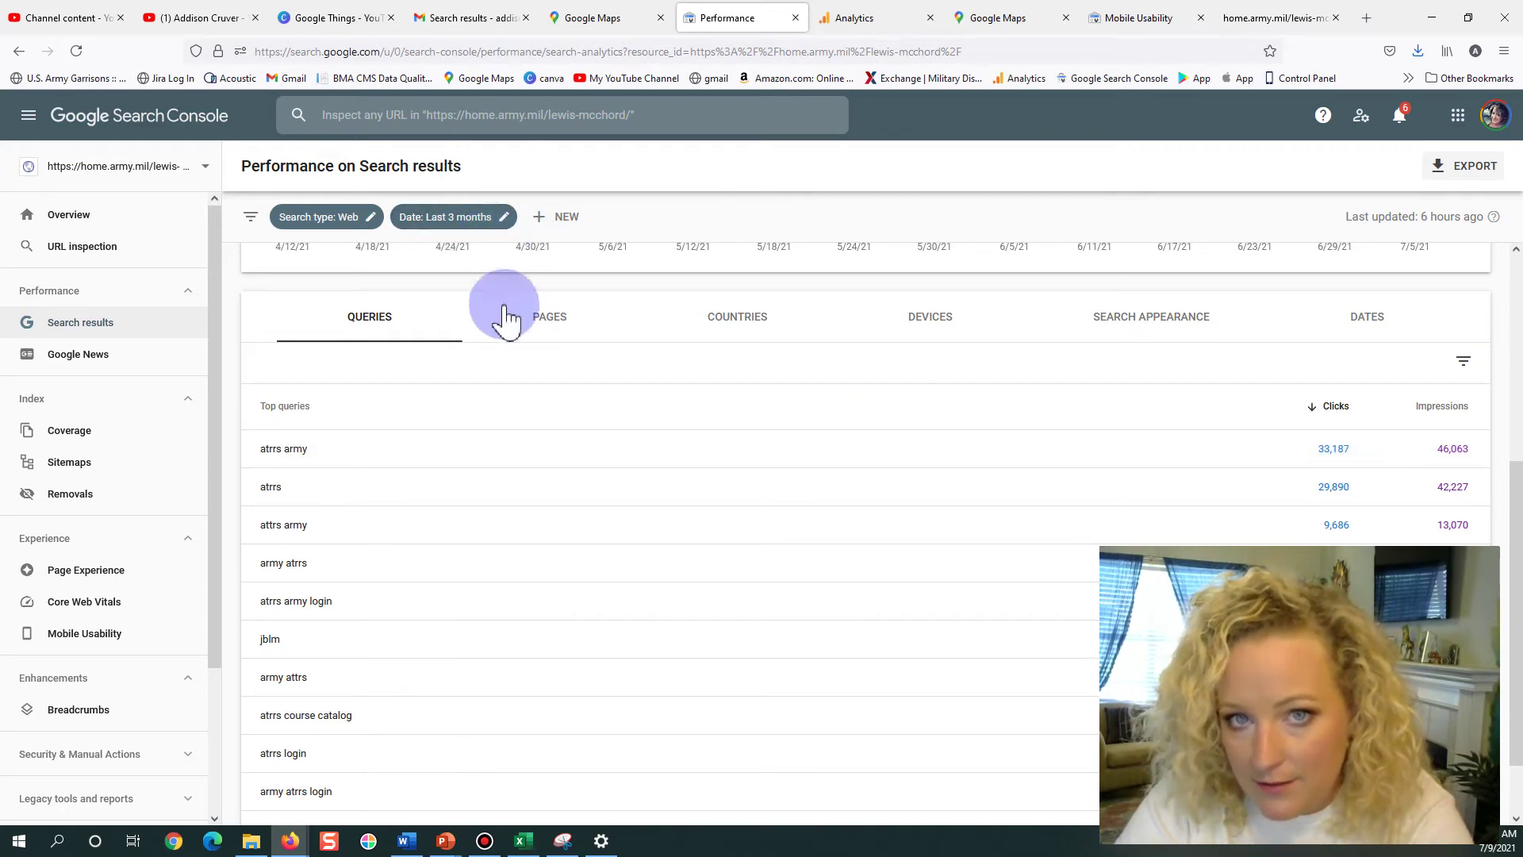
pyautogui.scroll(-1, 975, 476)
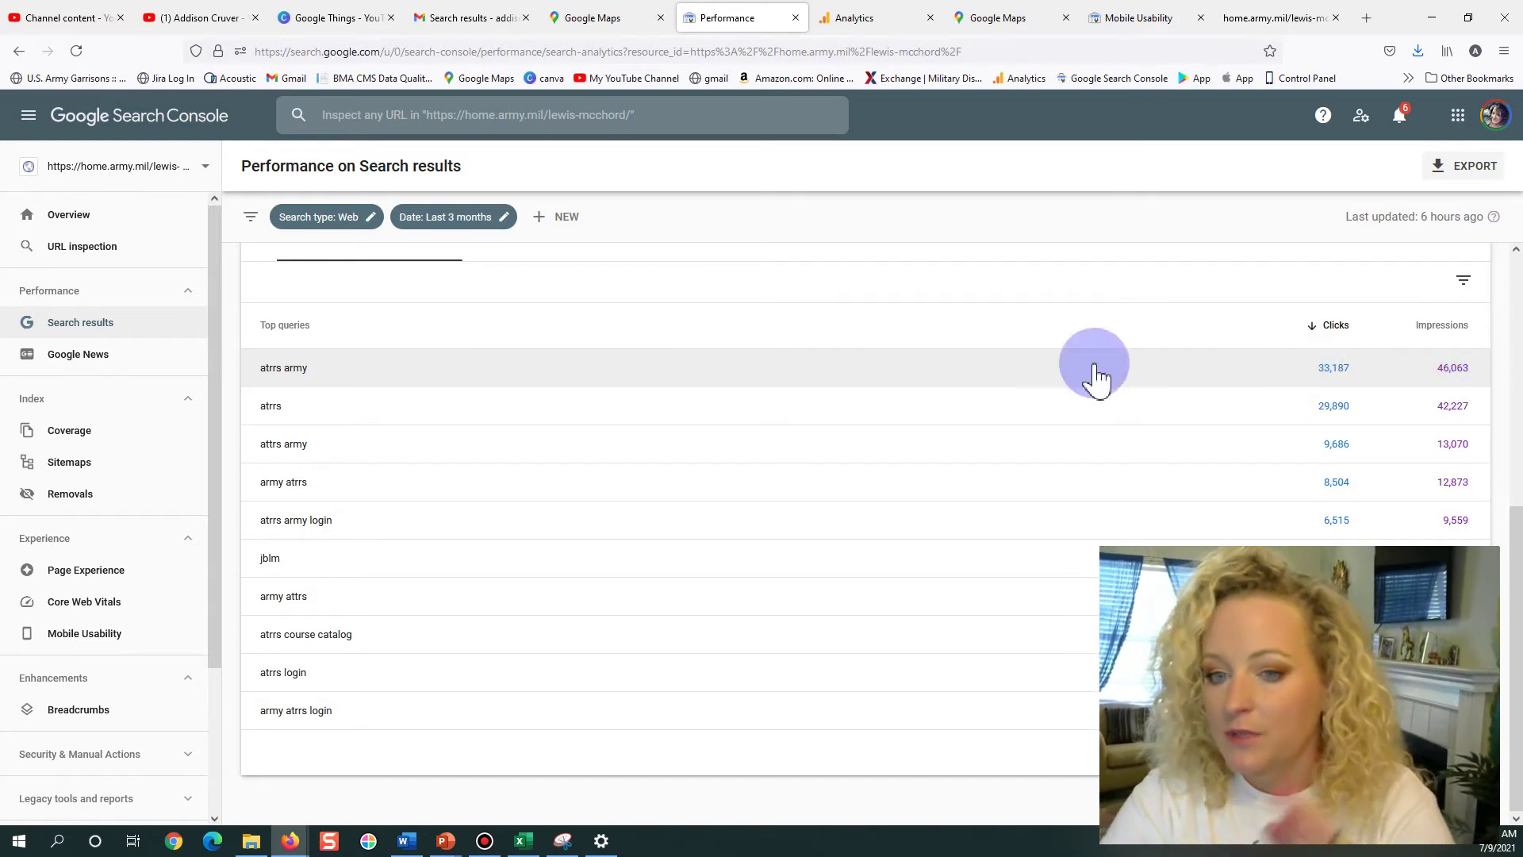
pyautogui.scroll(2, 606, 384)
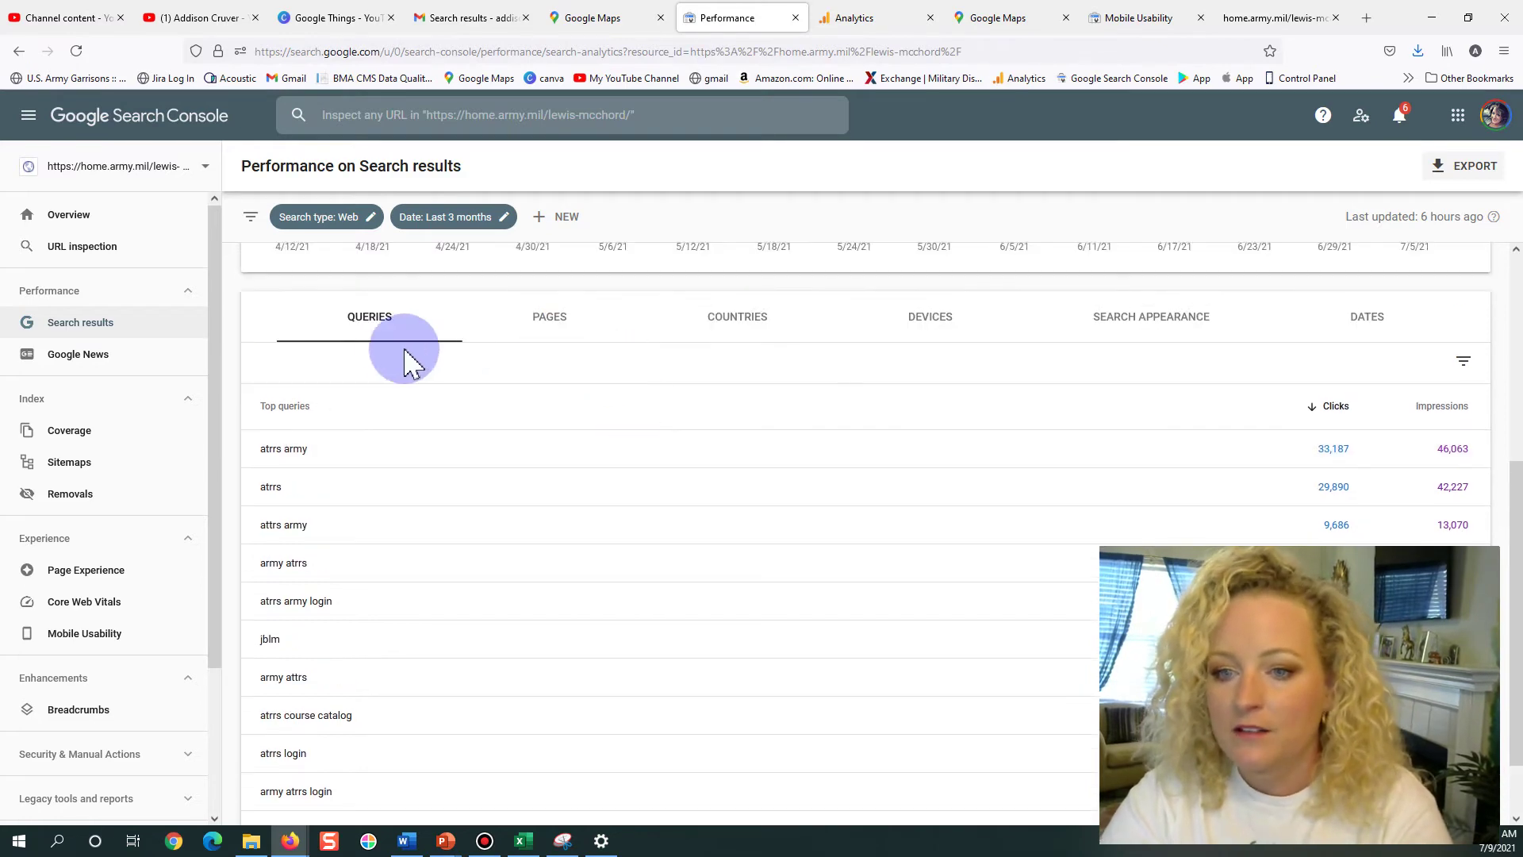
# Break down the Lewis-McChord search performance by page and review the top pages.
pyautogui.click(552, 333)
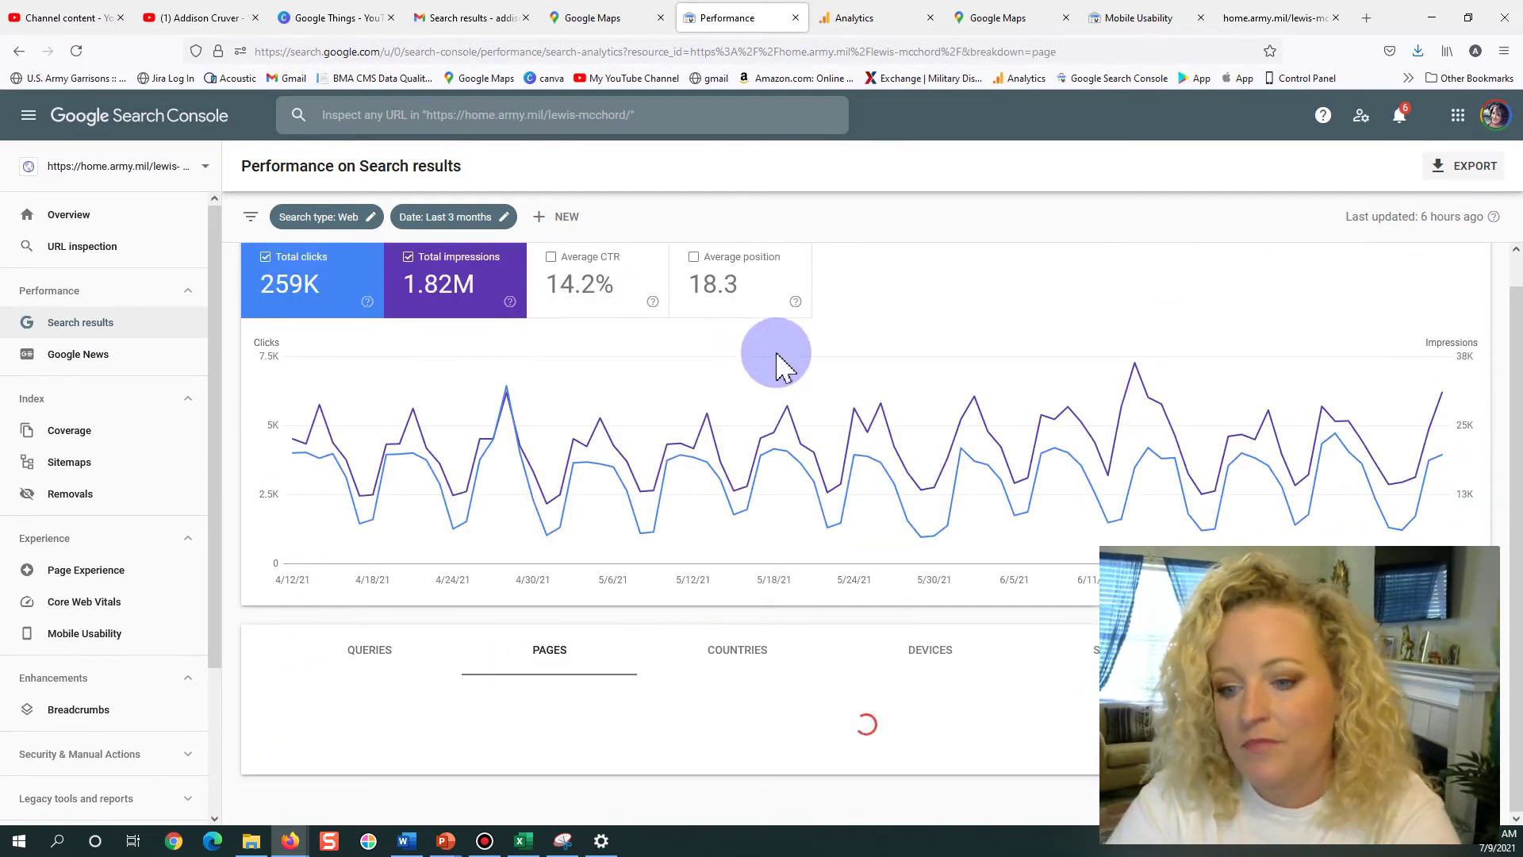
pyautogui.scroll(-4, 704, 365)
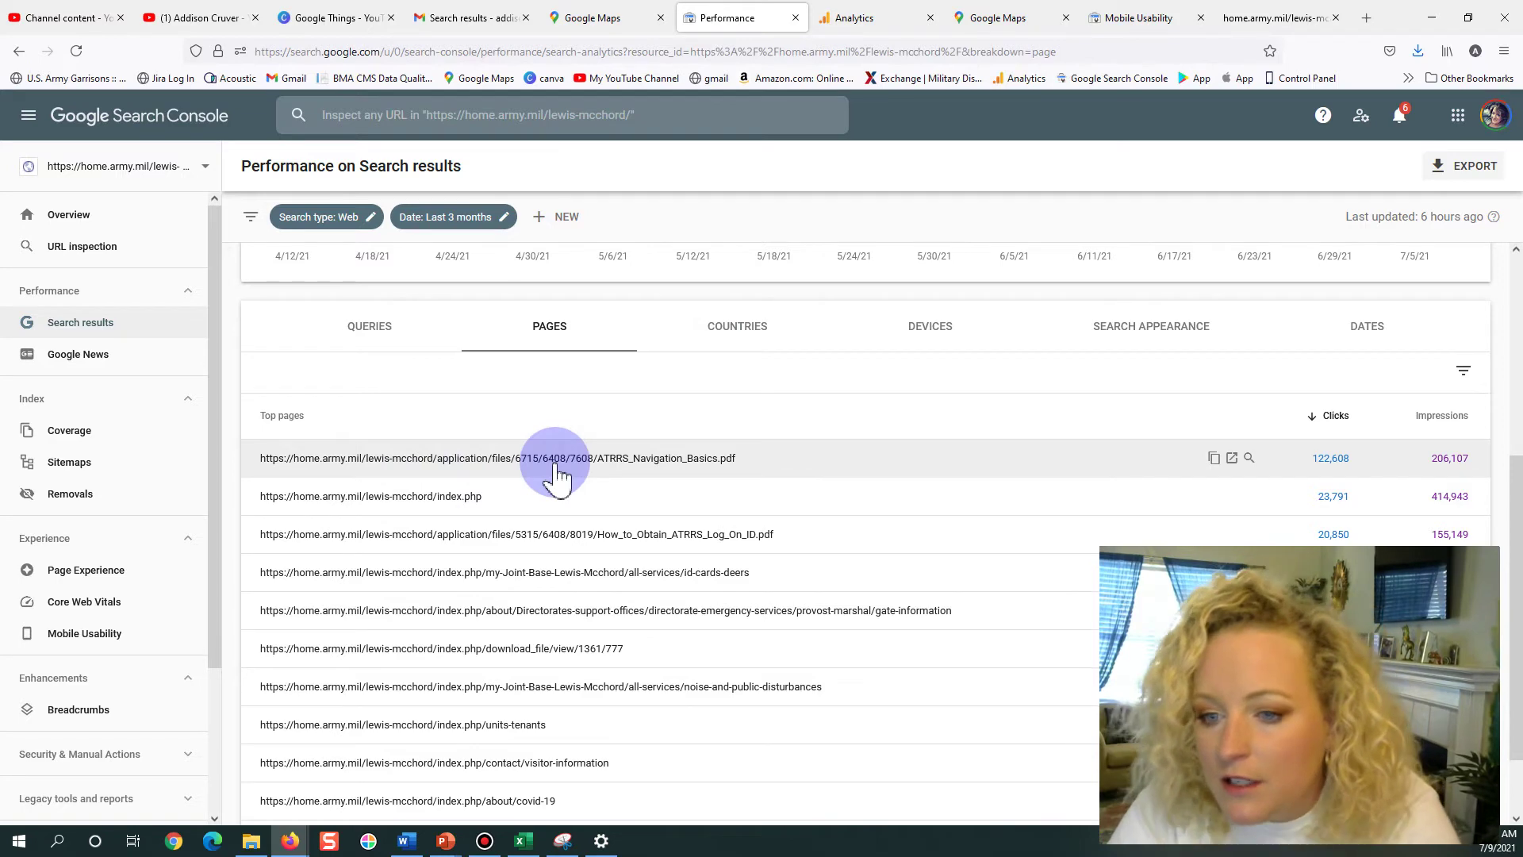
# Filter the search performance to the Lewis-McChord index.php page and review its clicks, impressions and top queries.
pyautogui.click(463, 498)
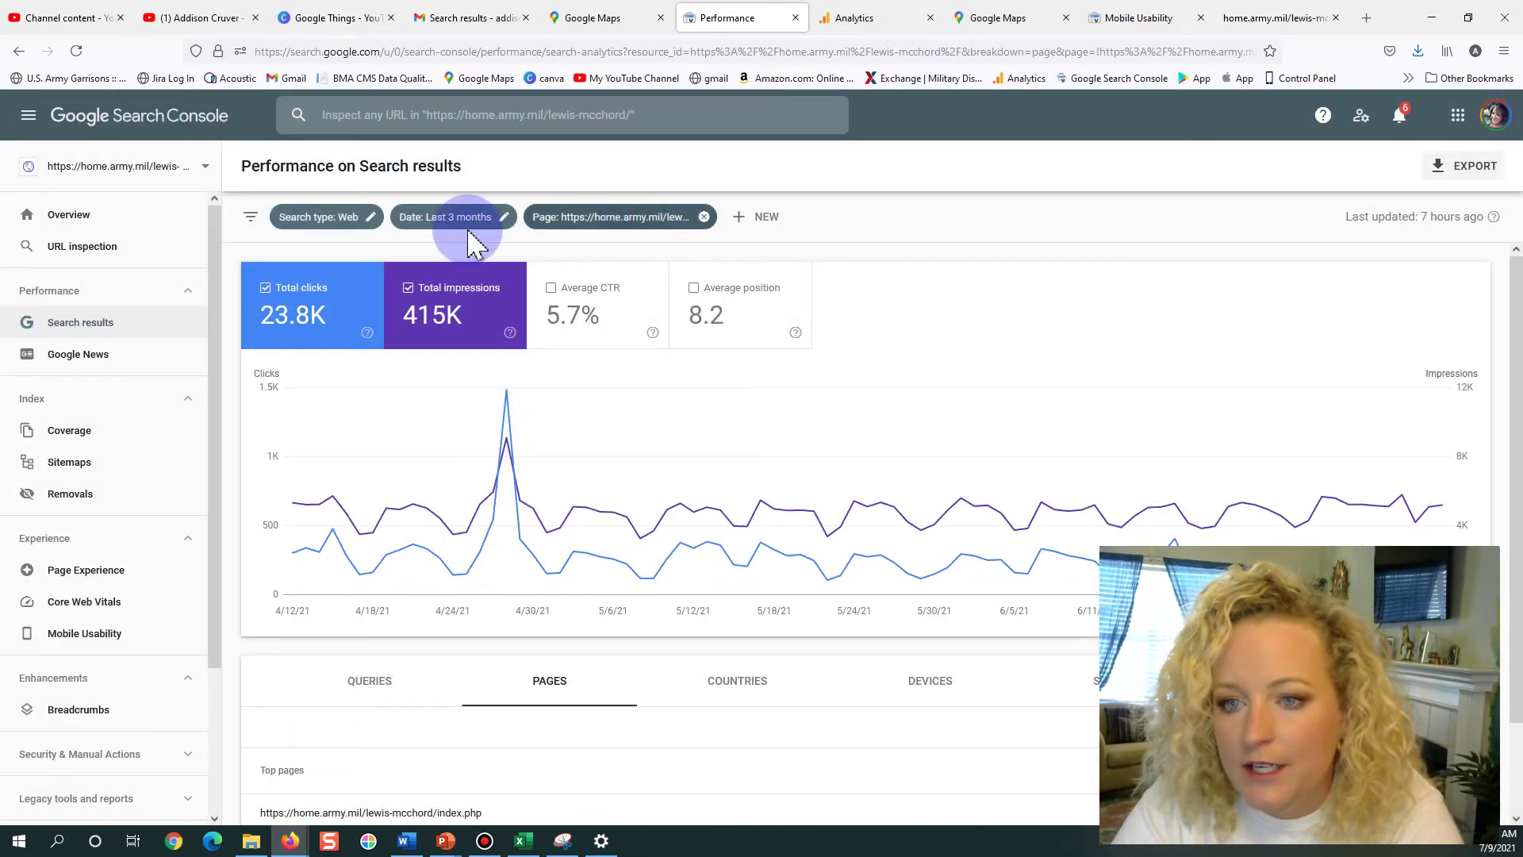
pyautogui.click(382, 689)
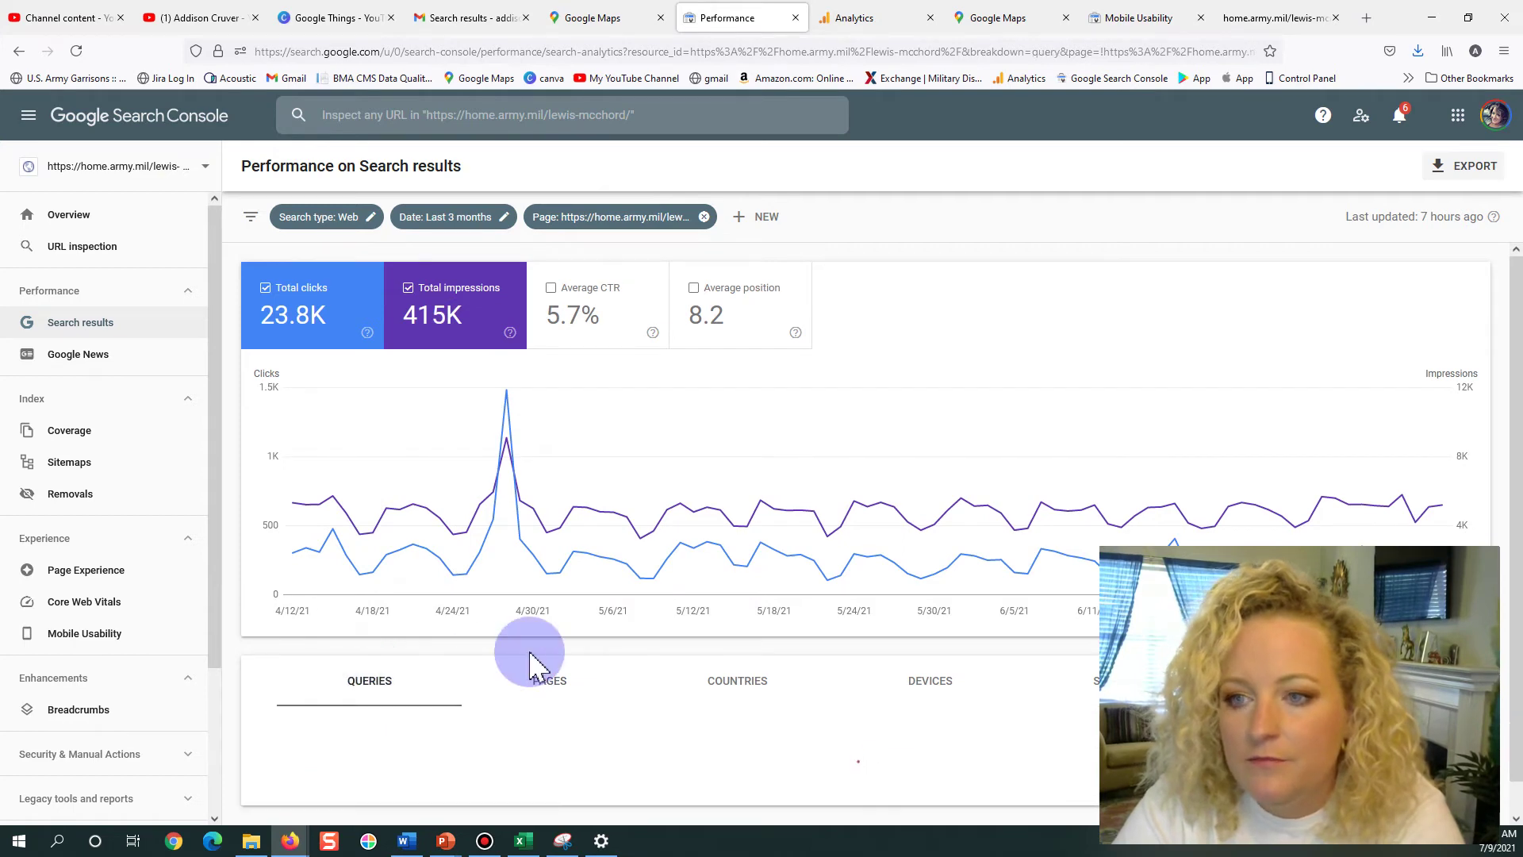
pyautogui.scroll(-1, 533, 665)
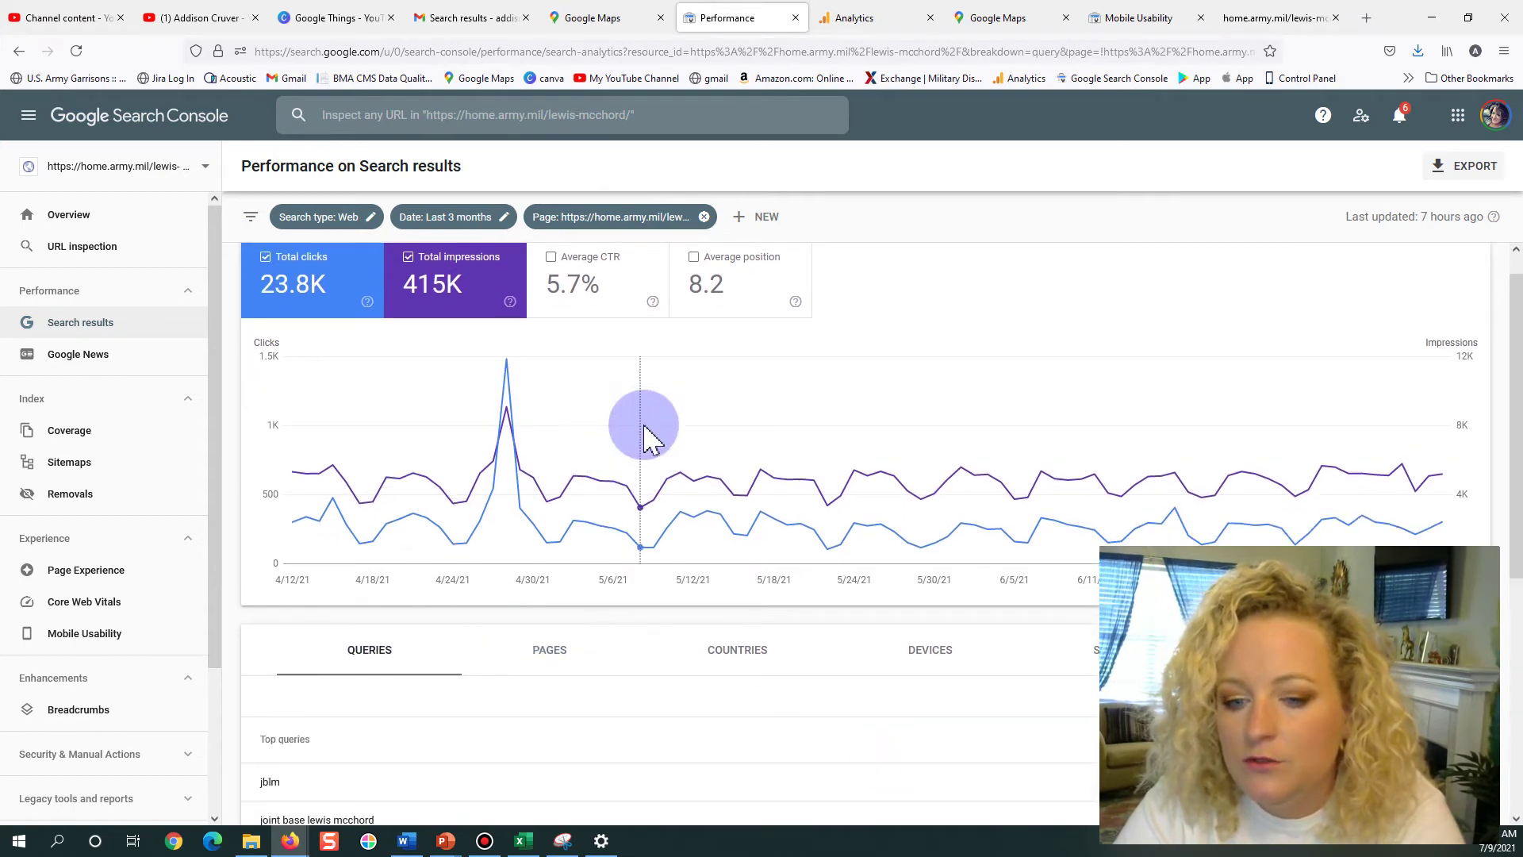
pyautogui.scroll(-5, 602, 571)
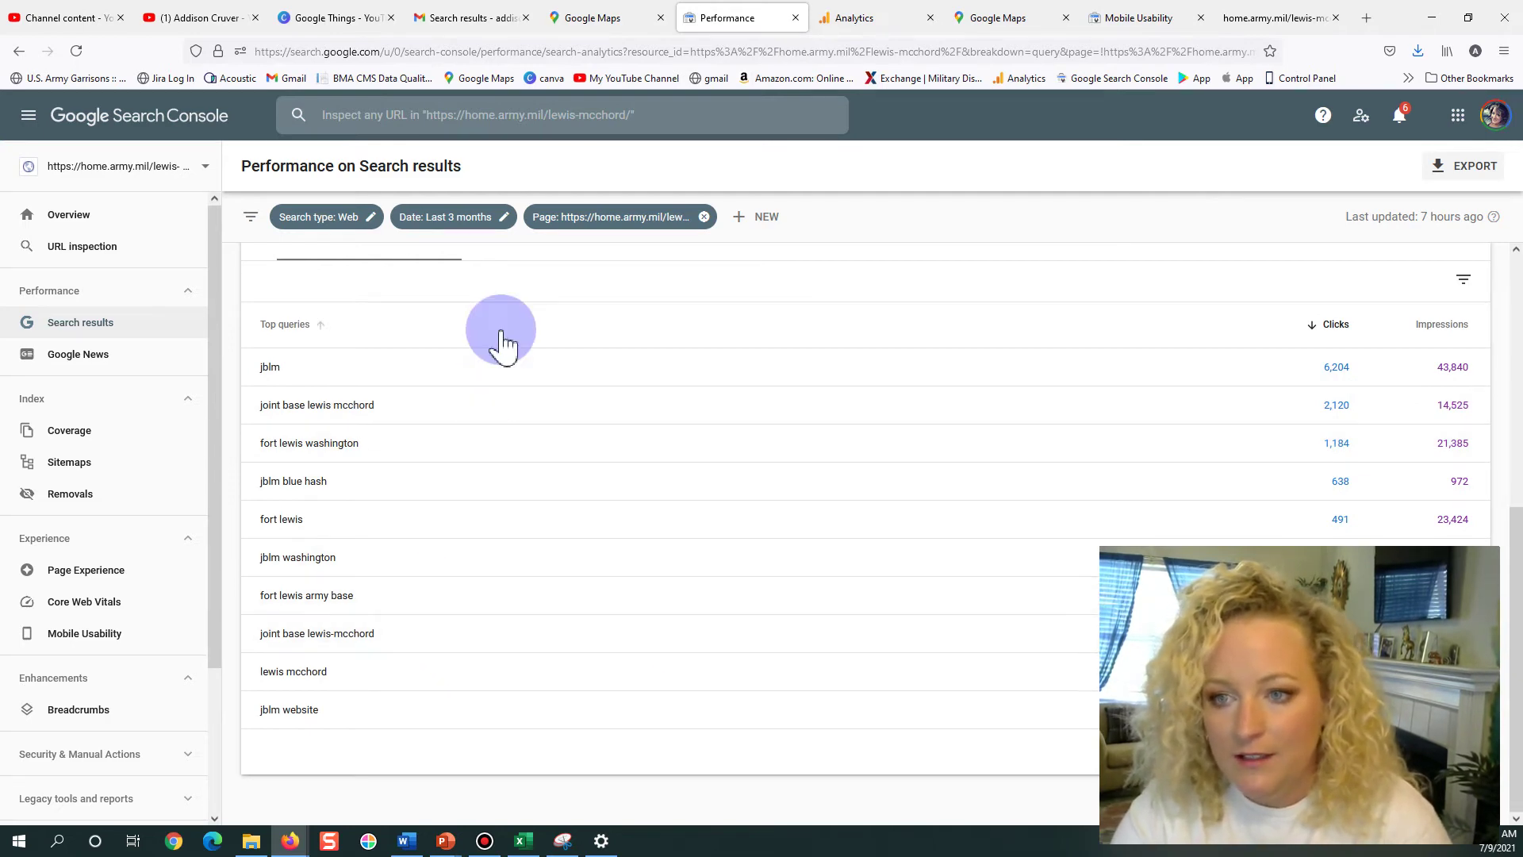
pyautogui.scroll(4, 482, 357)
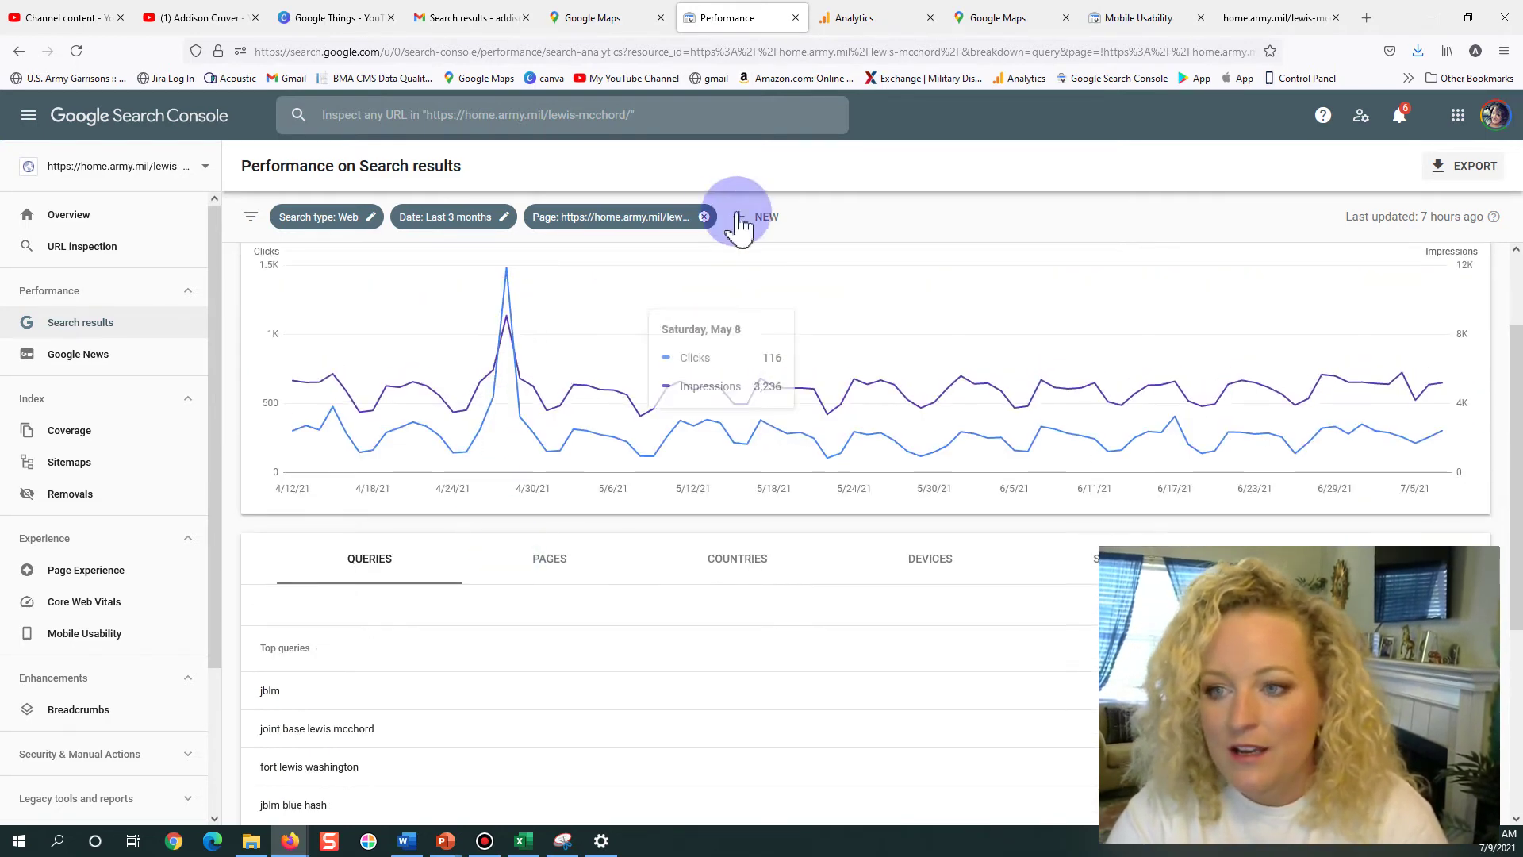
# Remove the page filter and break down the whole site's search performance by page to review the top pages.
pyautogui.click(704, 217)
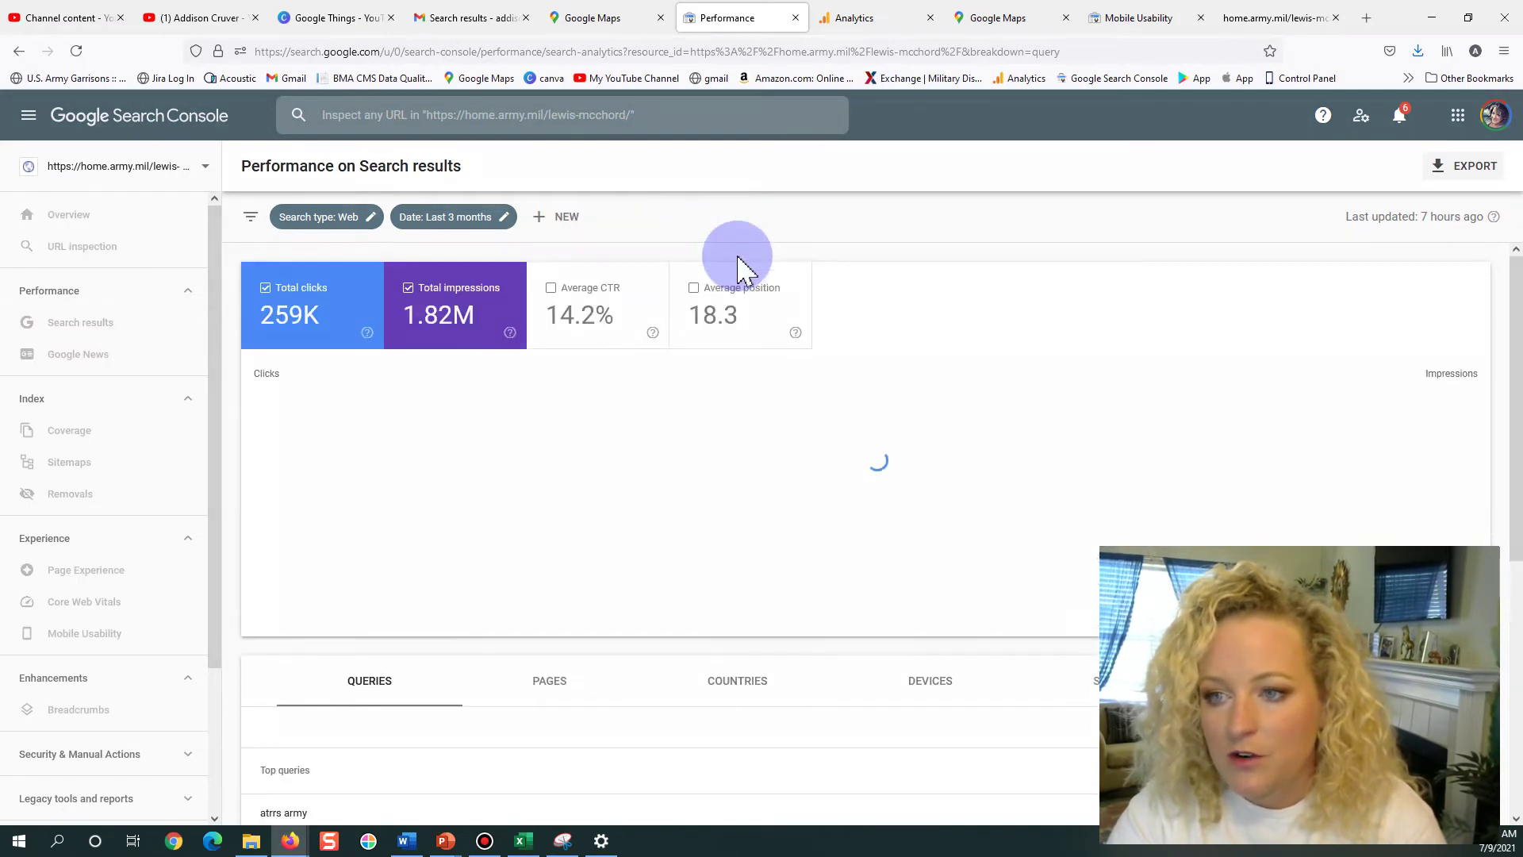
pyautogui.scroll(-4, 618, 496)
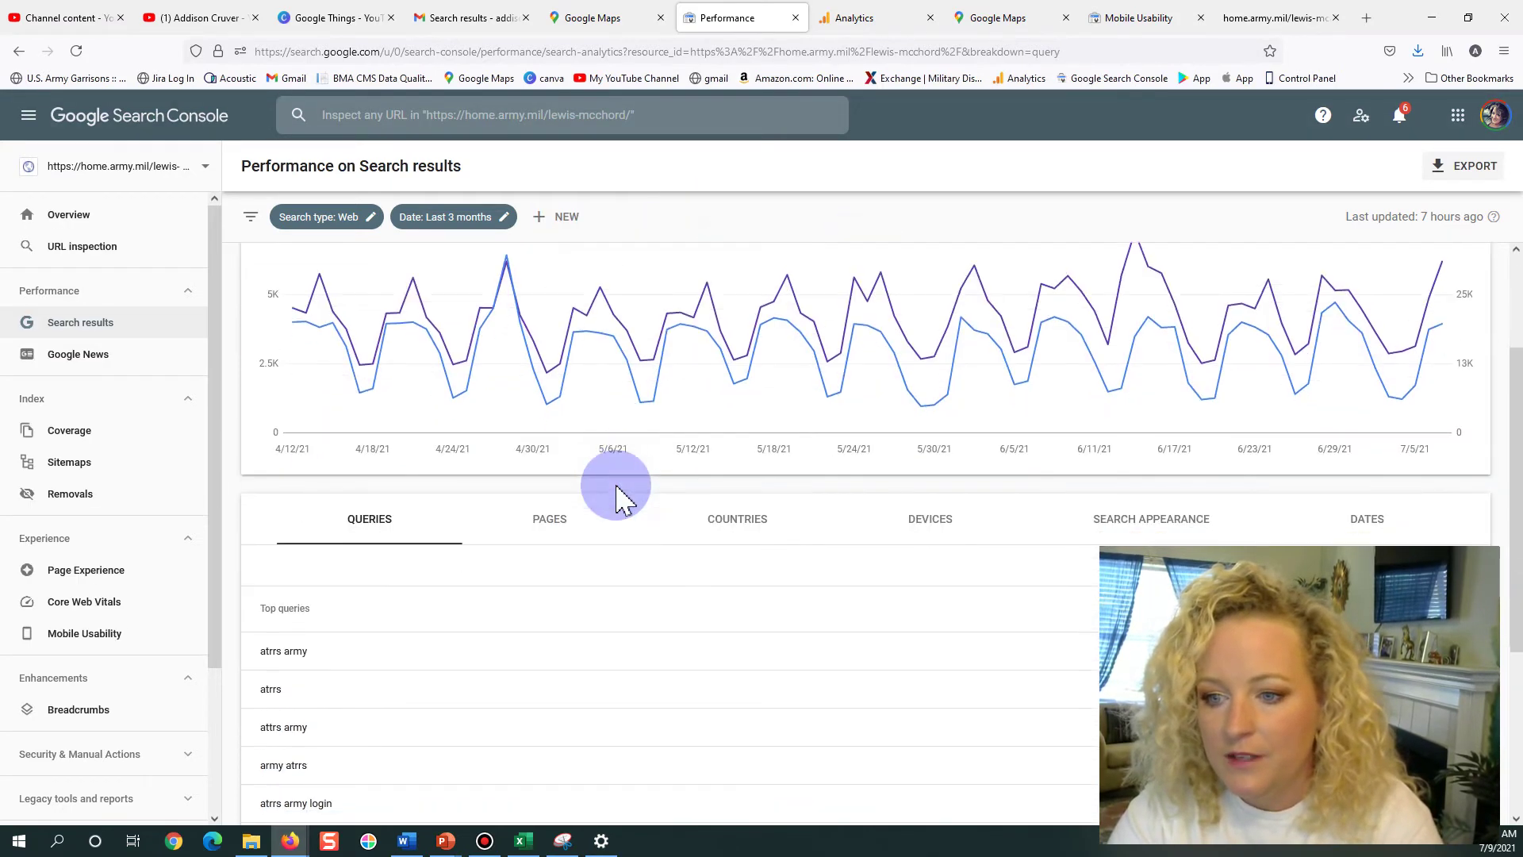
pyautogui.click(544, 363)
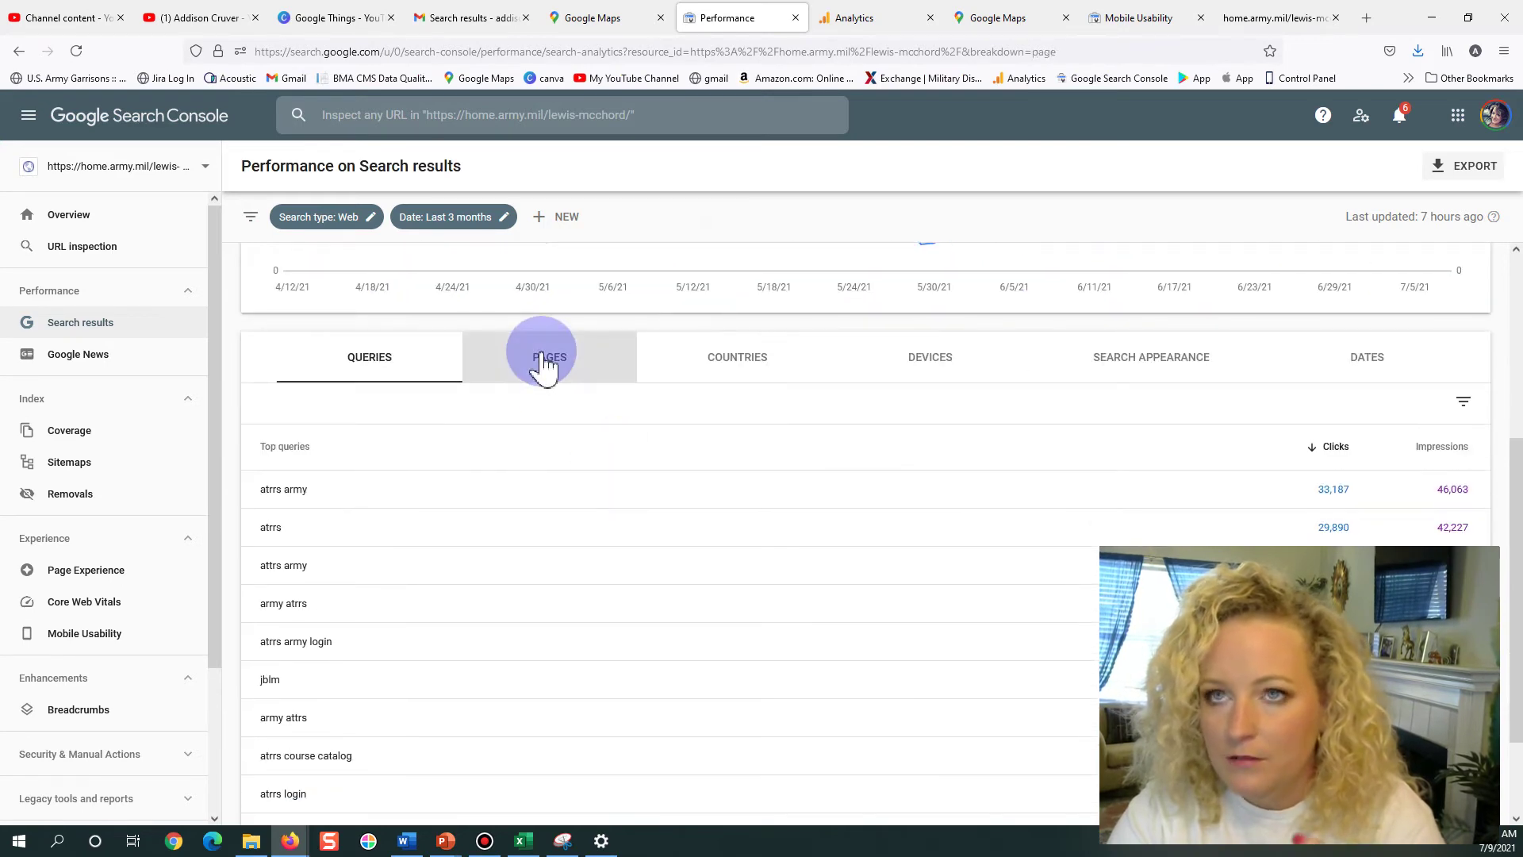
pyautogui.scroll(4, 544, 349)
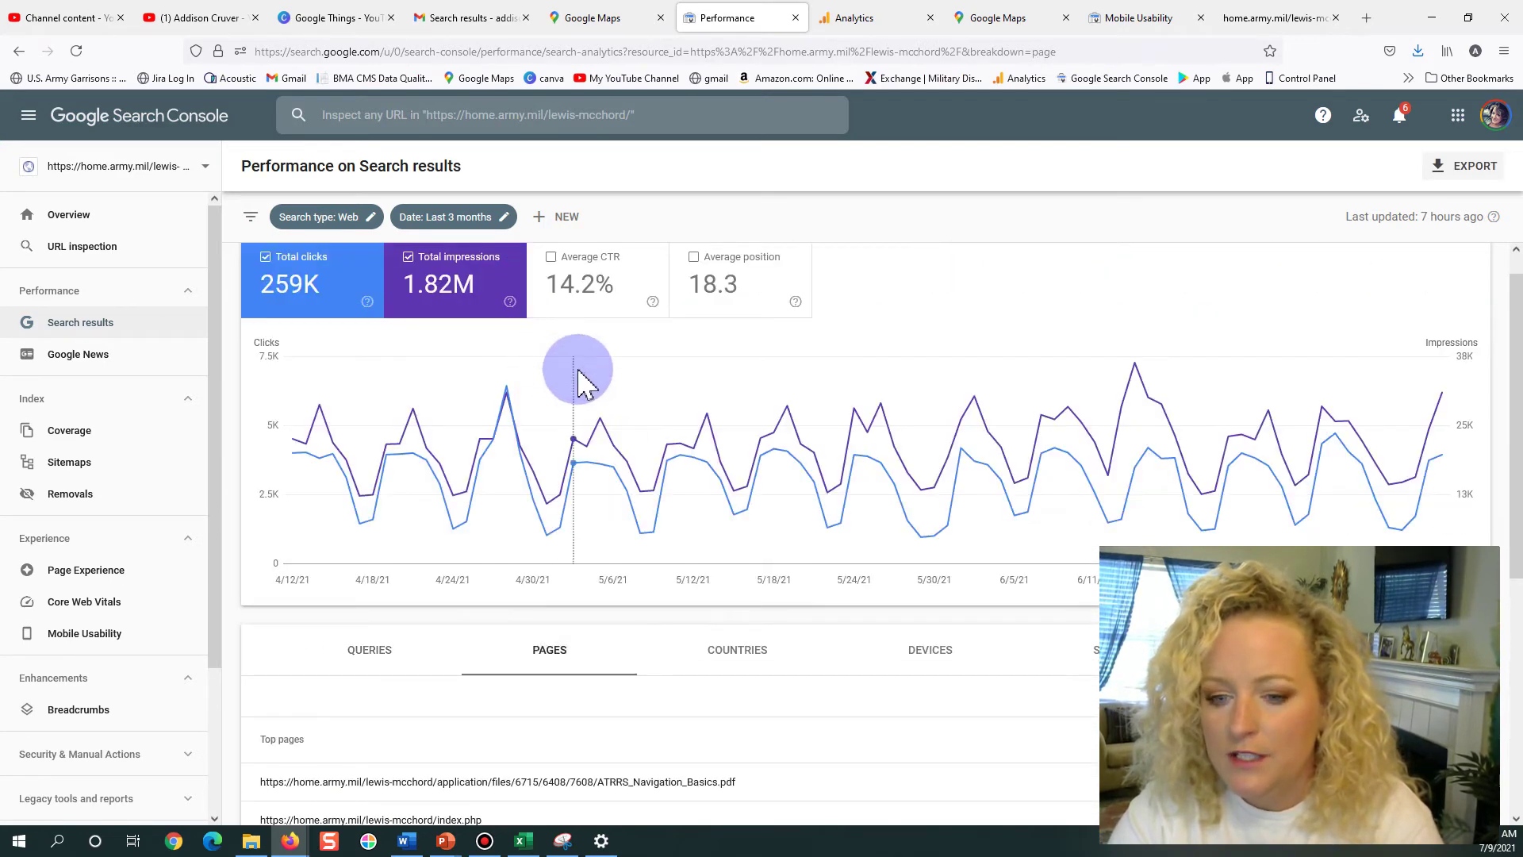
pyautogui.scroll(-5, 600, 547)
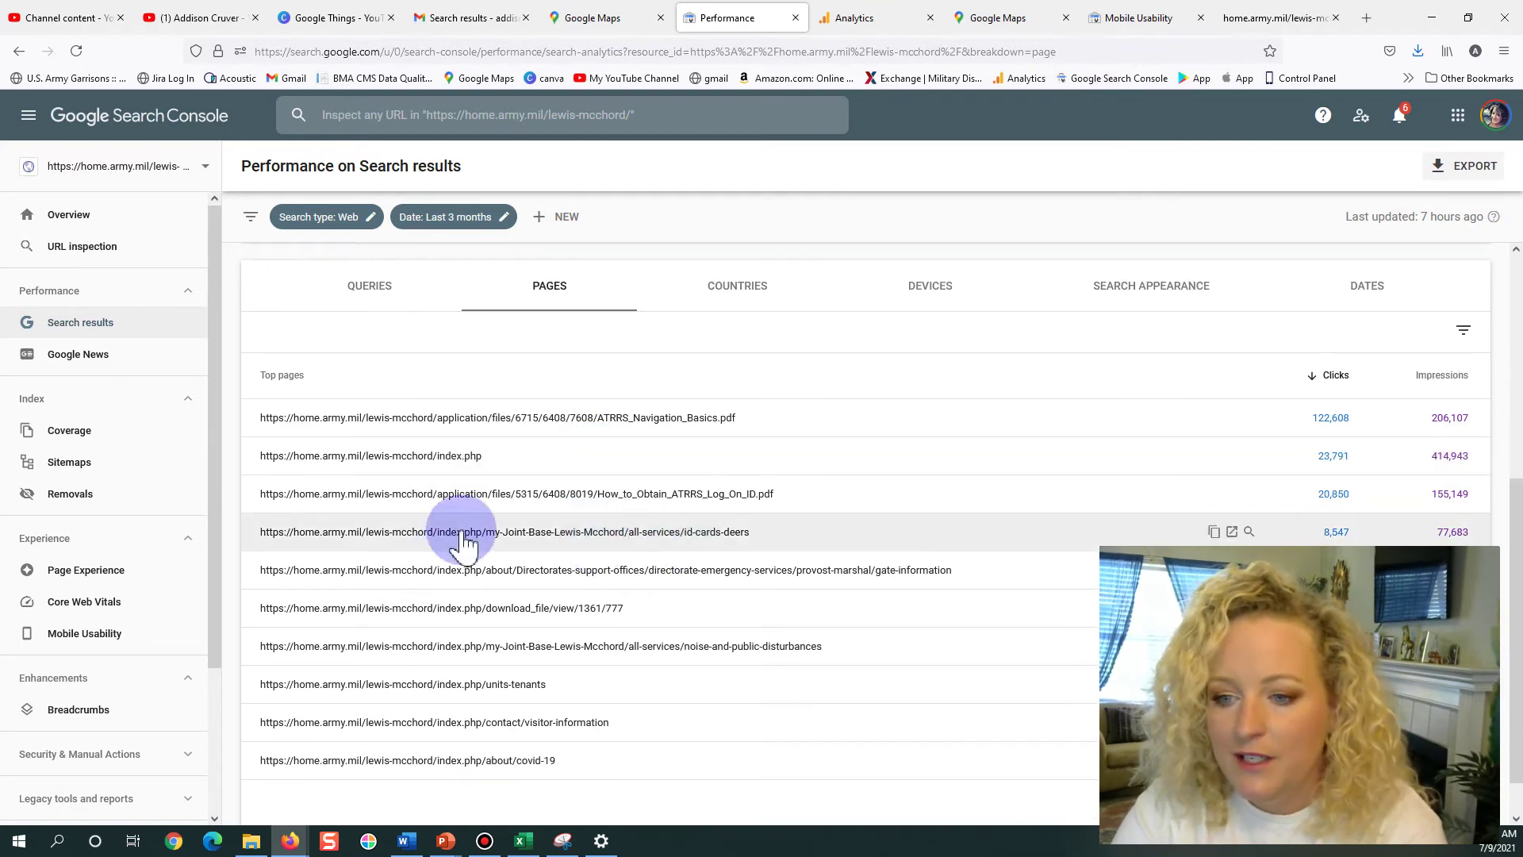
# Filter the search performance to the id-cards-deers page and review the top queries leading to it.
pyautogui.click(670, 533)
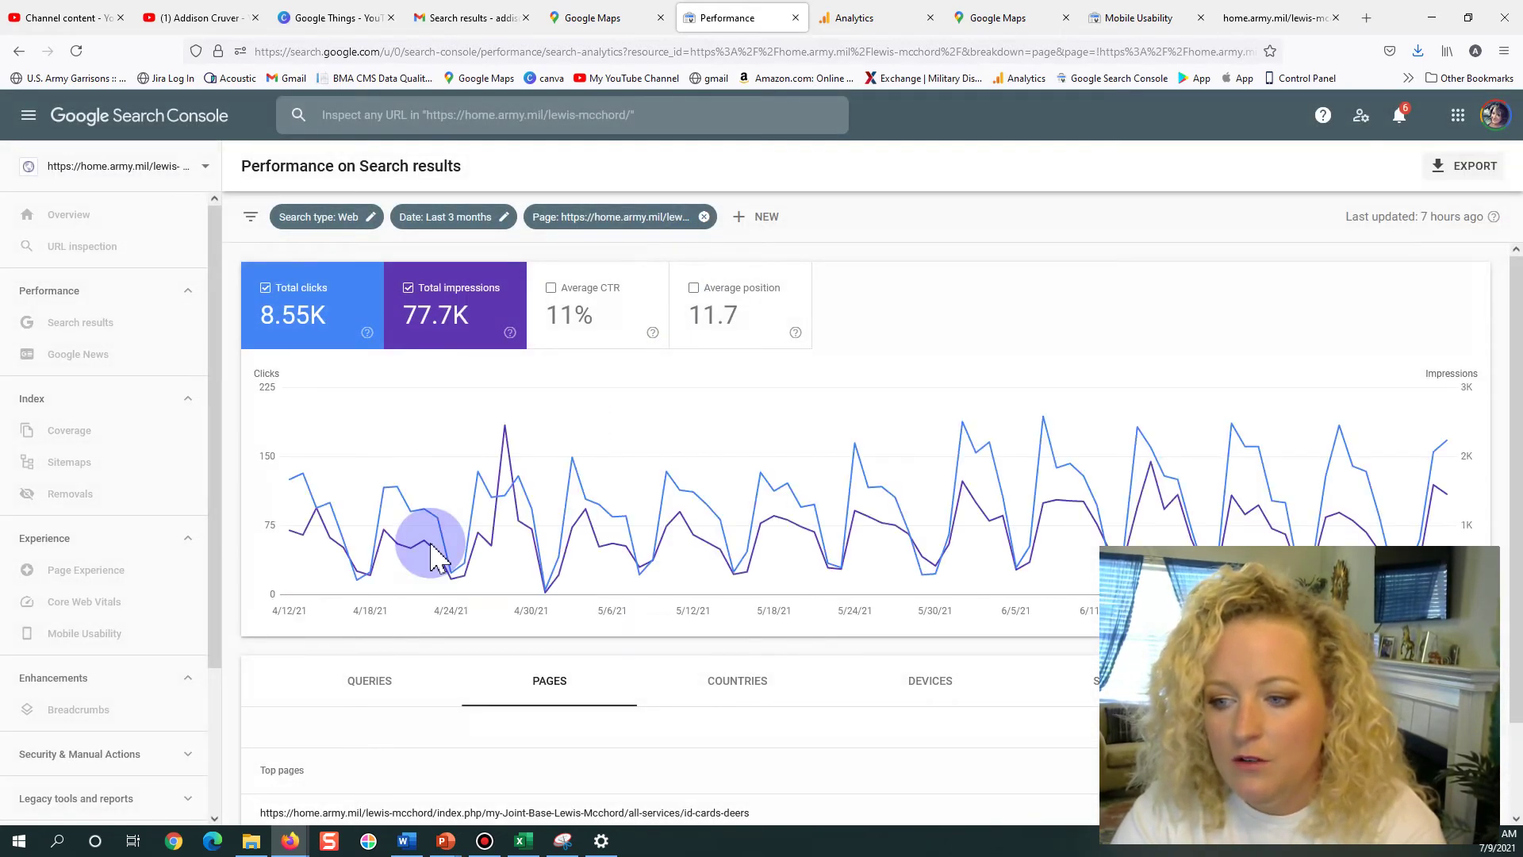
pyautogui.scroll(-1, 408, 615)
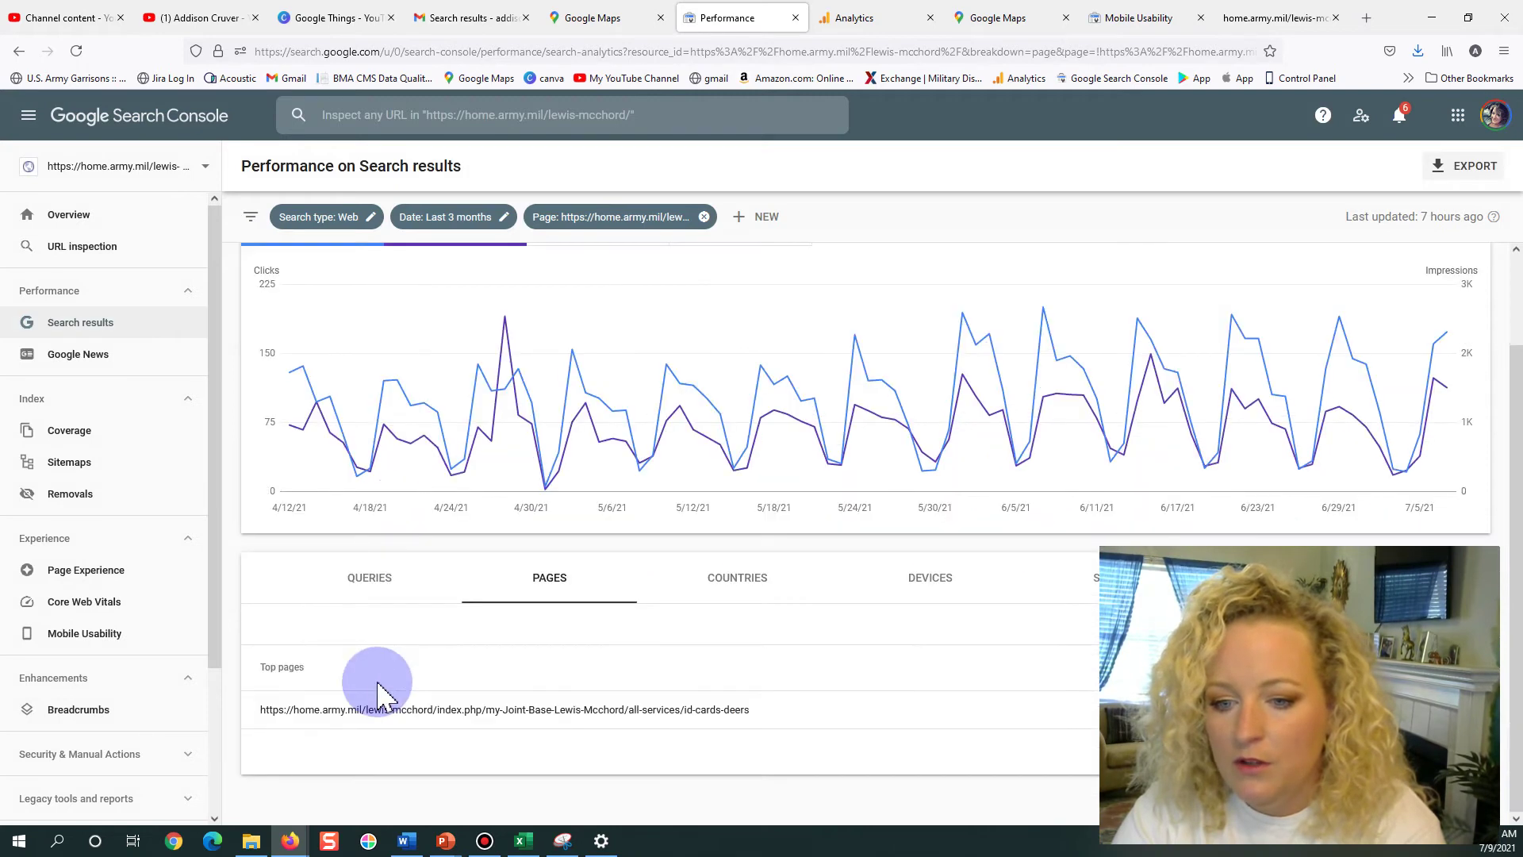
pyautogui.click(370, 583)
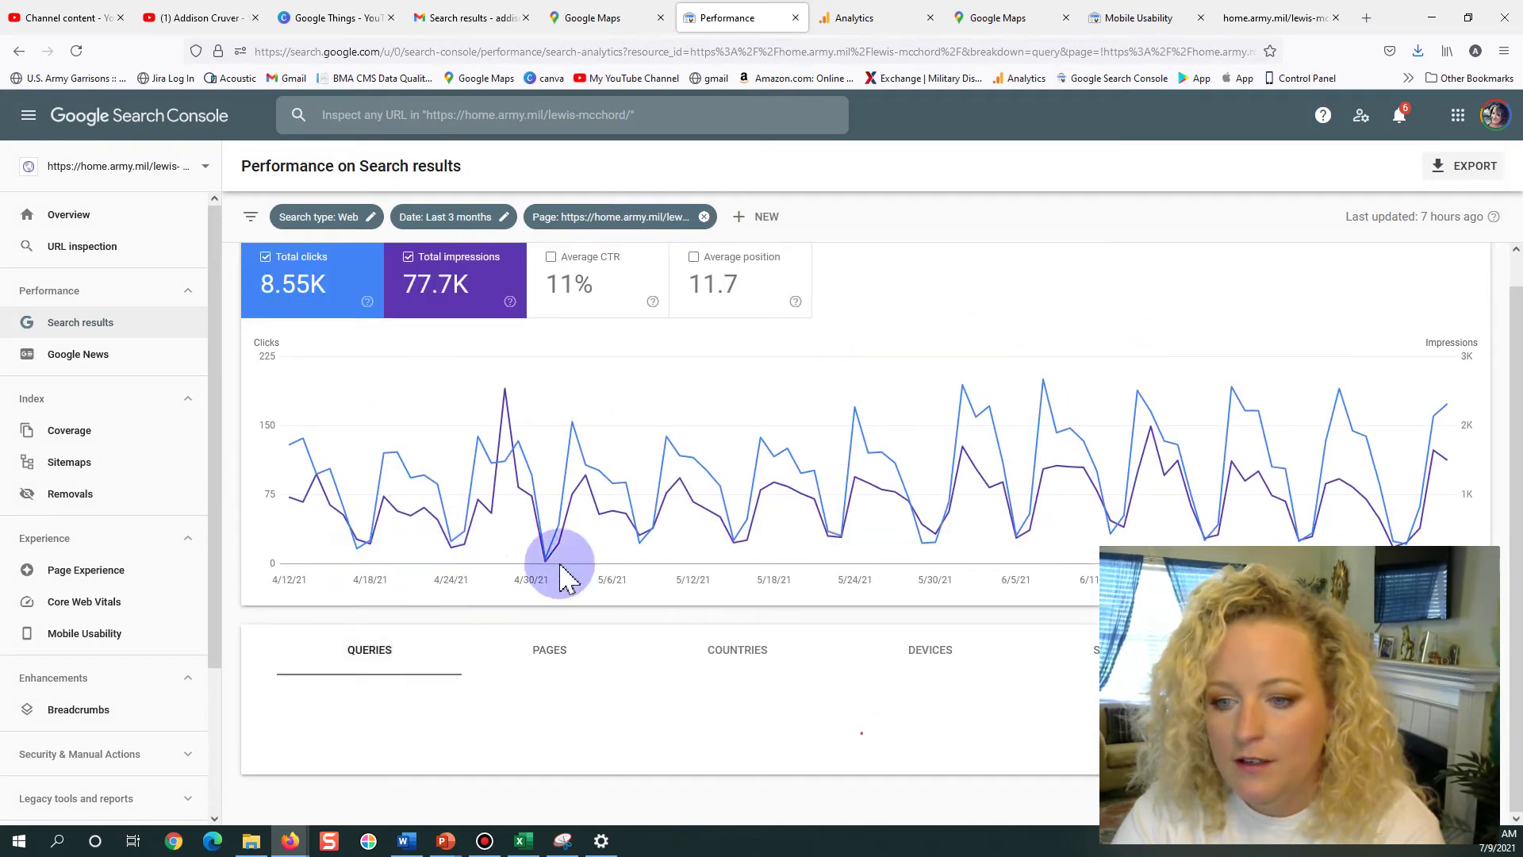
pyautogui.scroll(-4, 579, 612)
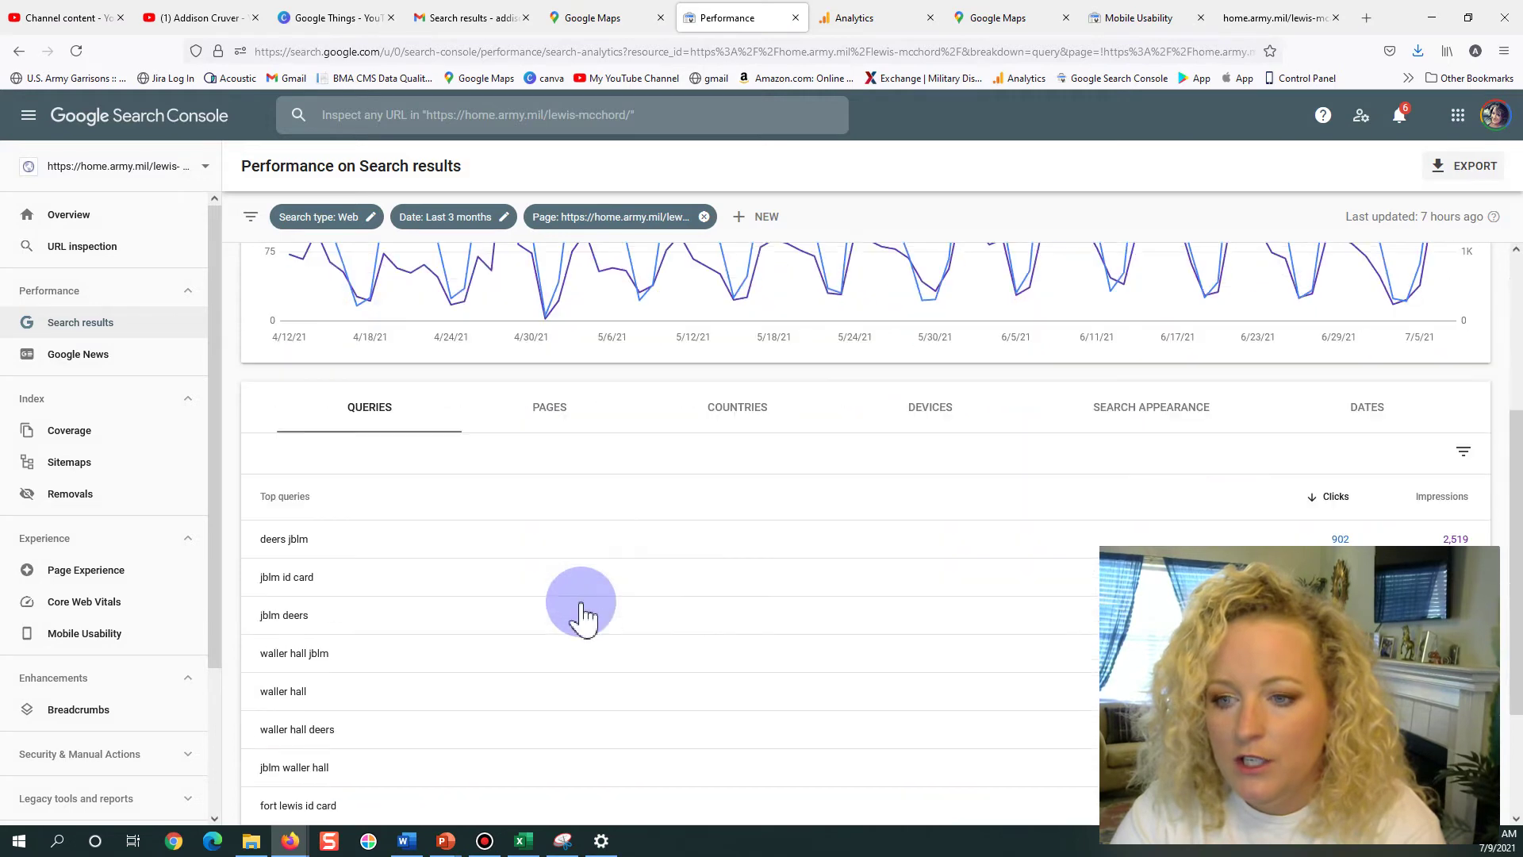
pyautogui.scroll(-1, 793, 540)
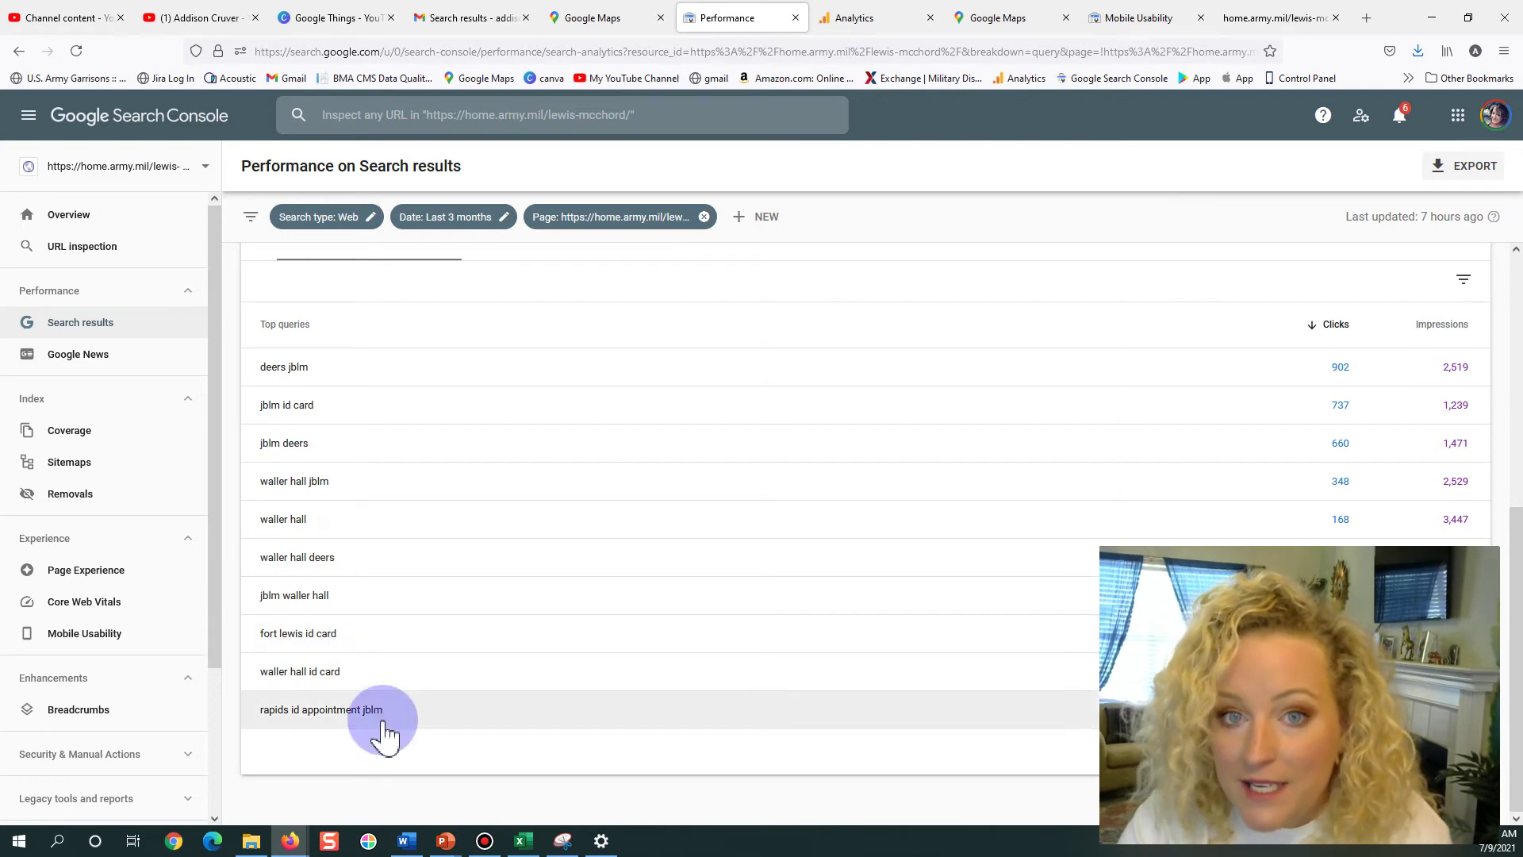
# Set the date range for the id-cards-deers page to Last 16 months and review its chart and top queries.
pyautogui.click(490, 228)
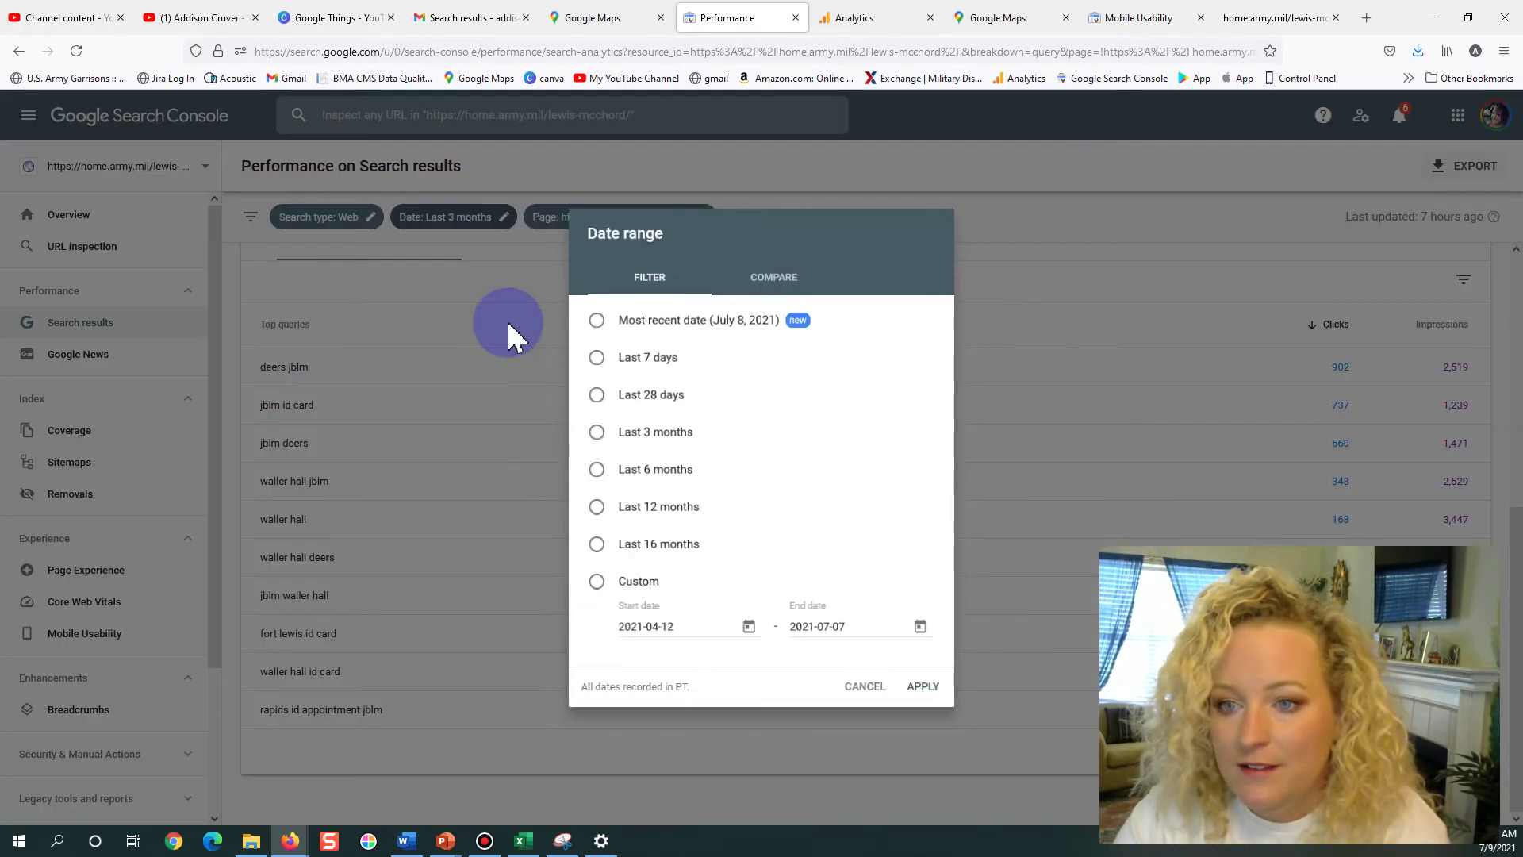
pyautogui.click(594, 547)
pyautogui.click(925, 691)
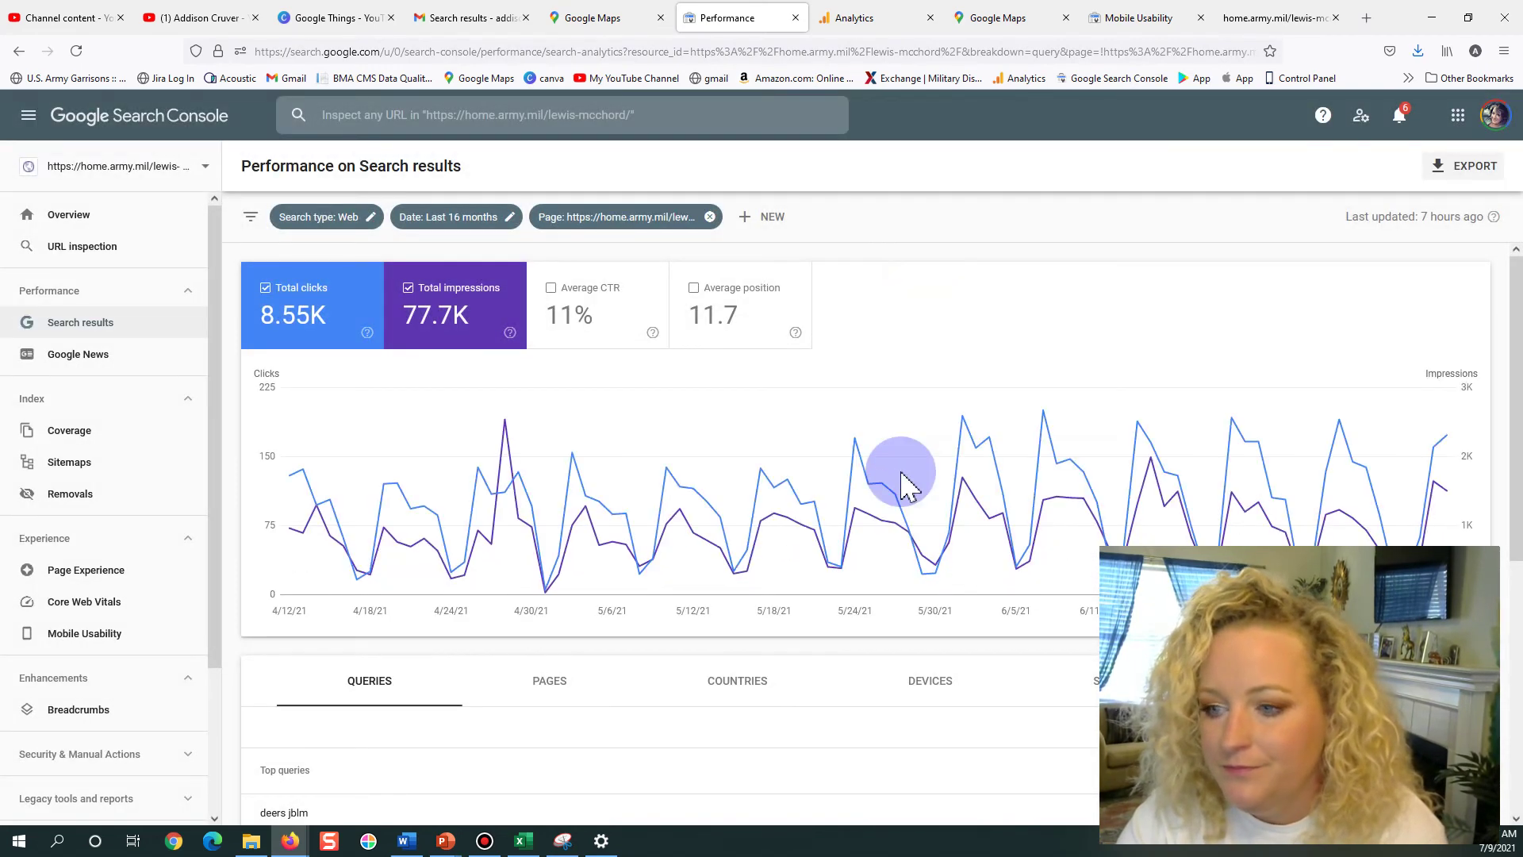
pyautogui.scroll(-5, 748, 590)
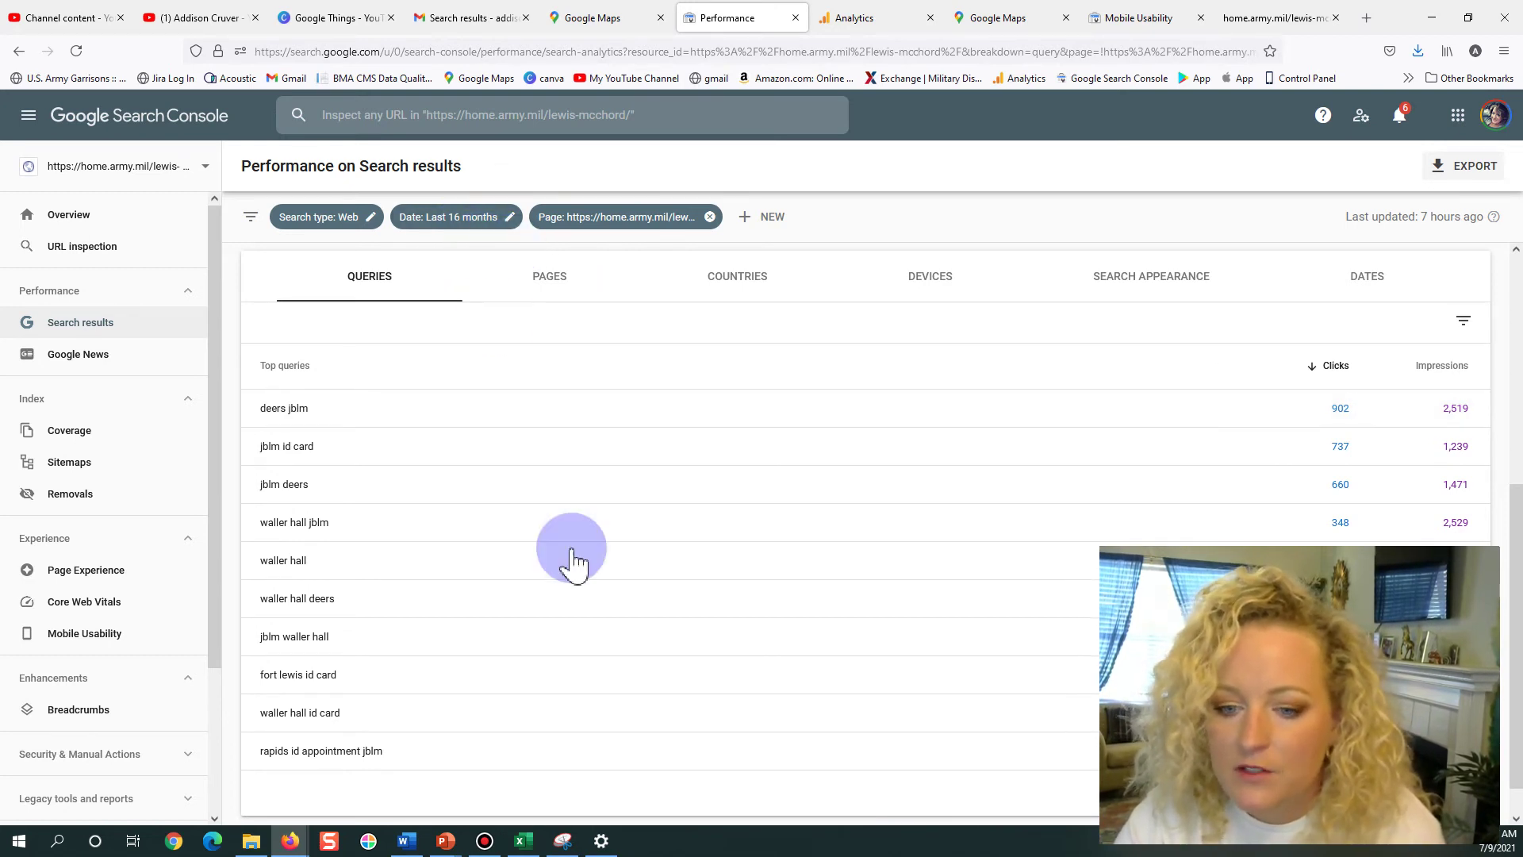
pyautogui.scroll(5, 568, 554)
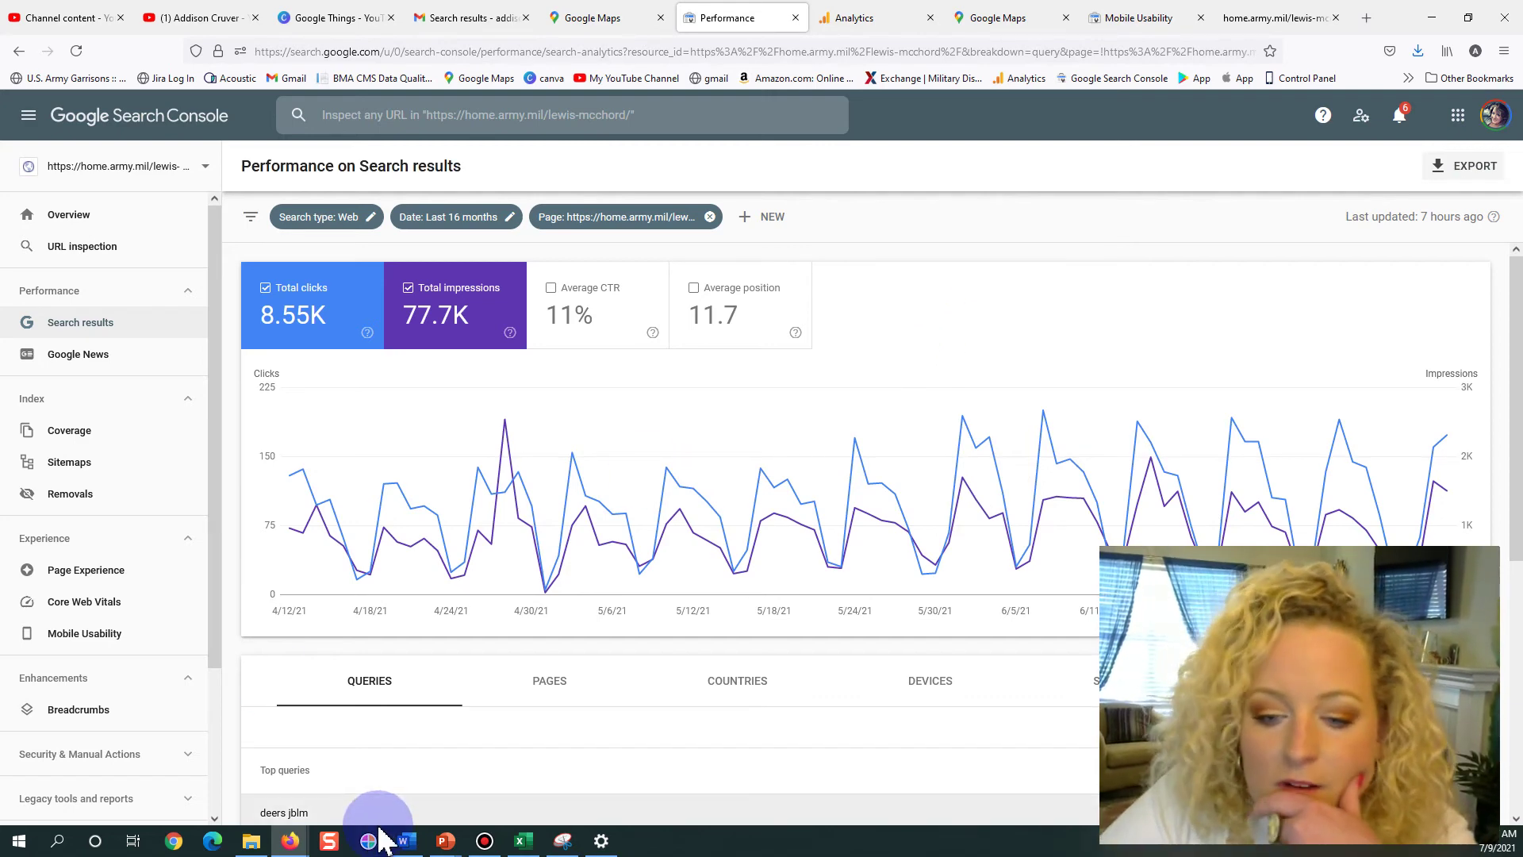
# Switch to the Gmail window with the Mobile Usability issue email, read it and open its linked report in Search Console.
pyautogui.moveTo(293, 846)
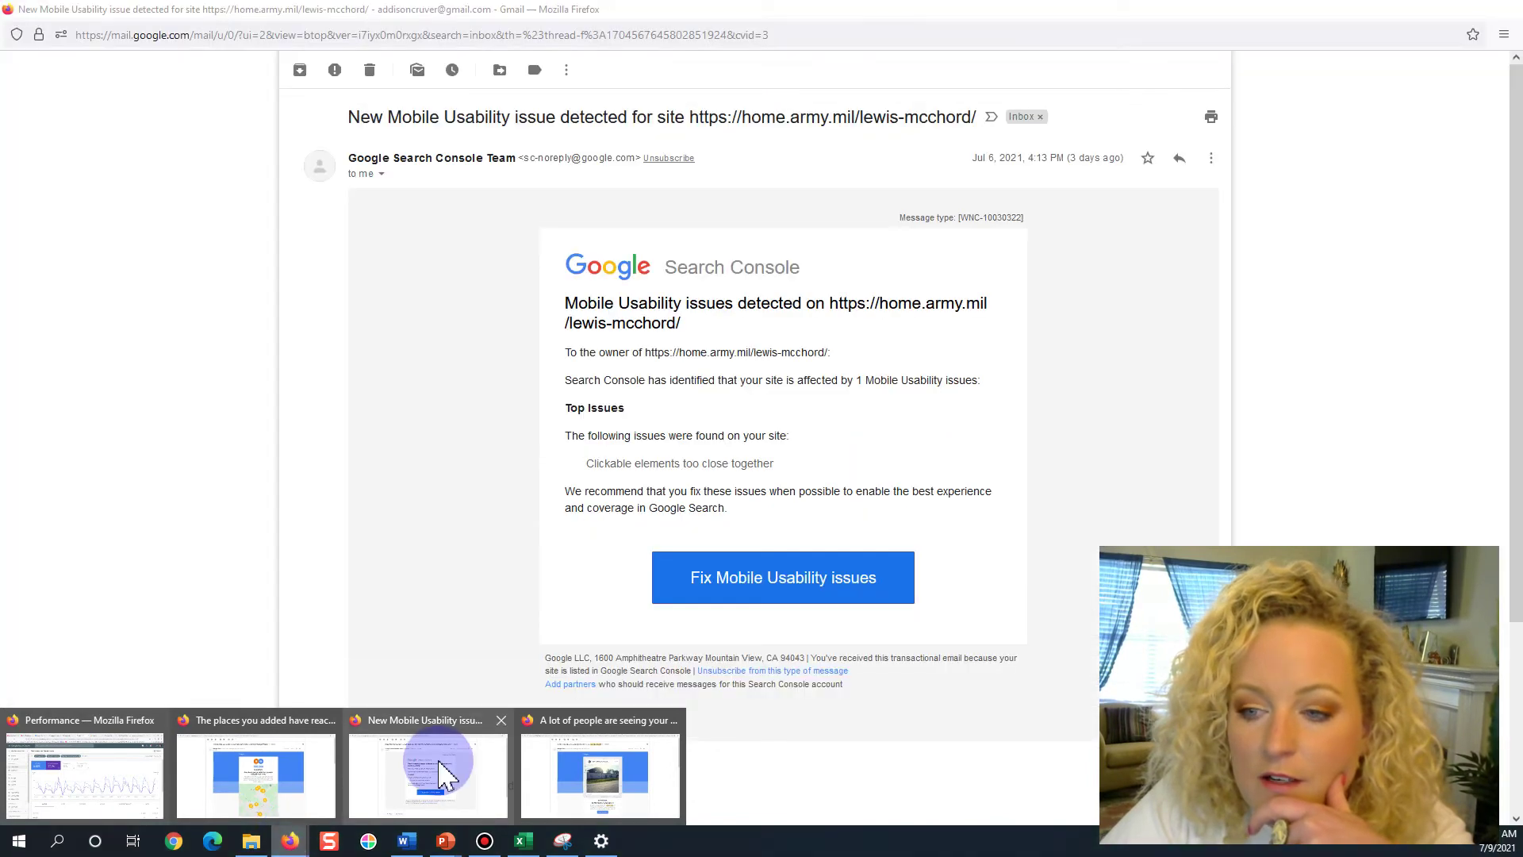
pyautogui.click(444, 774)
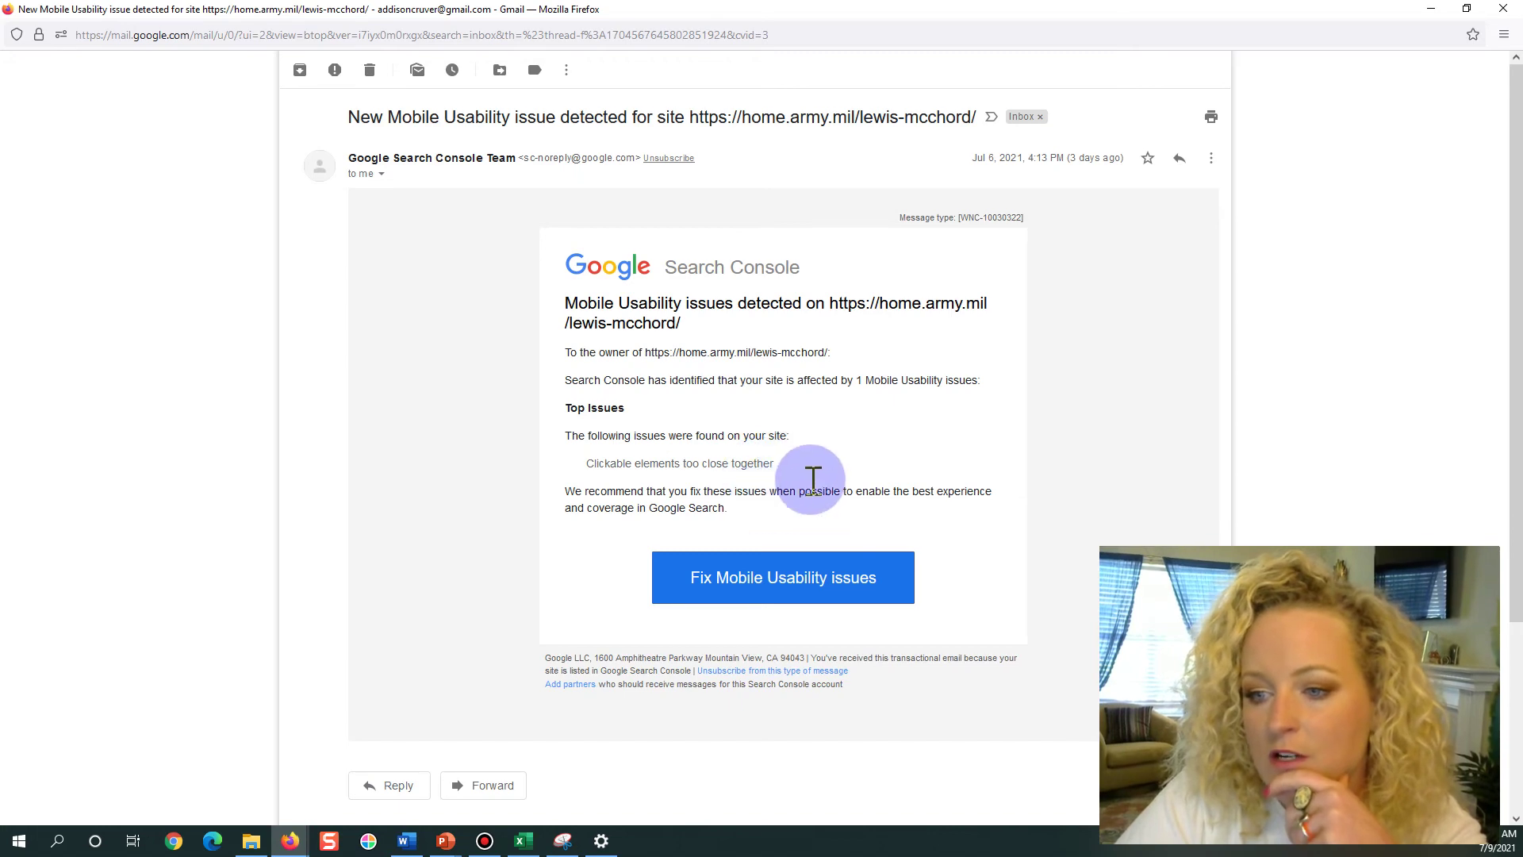
pyautogui.click(291, 842)
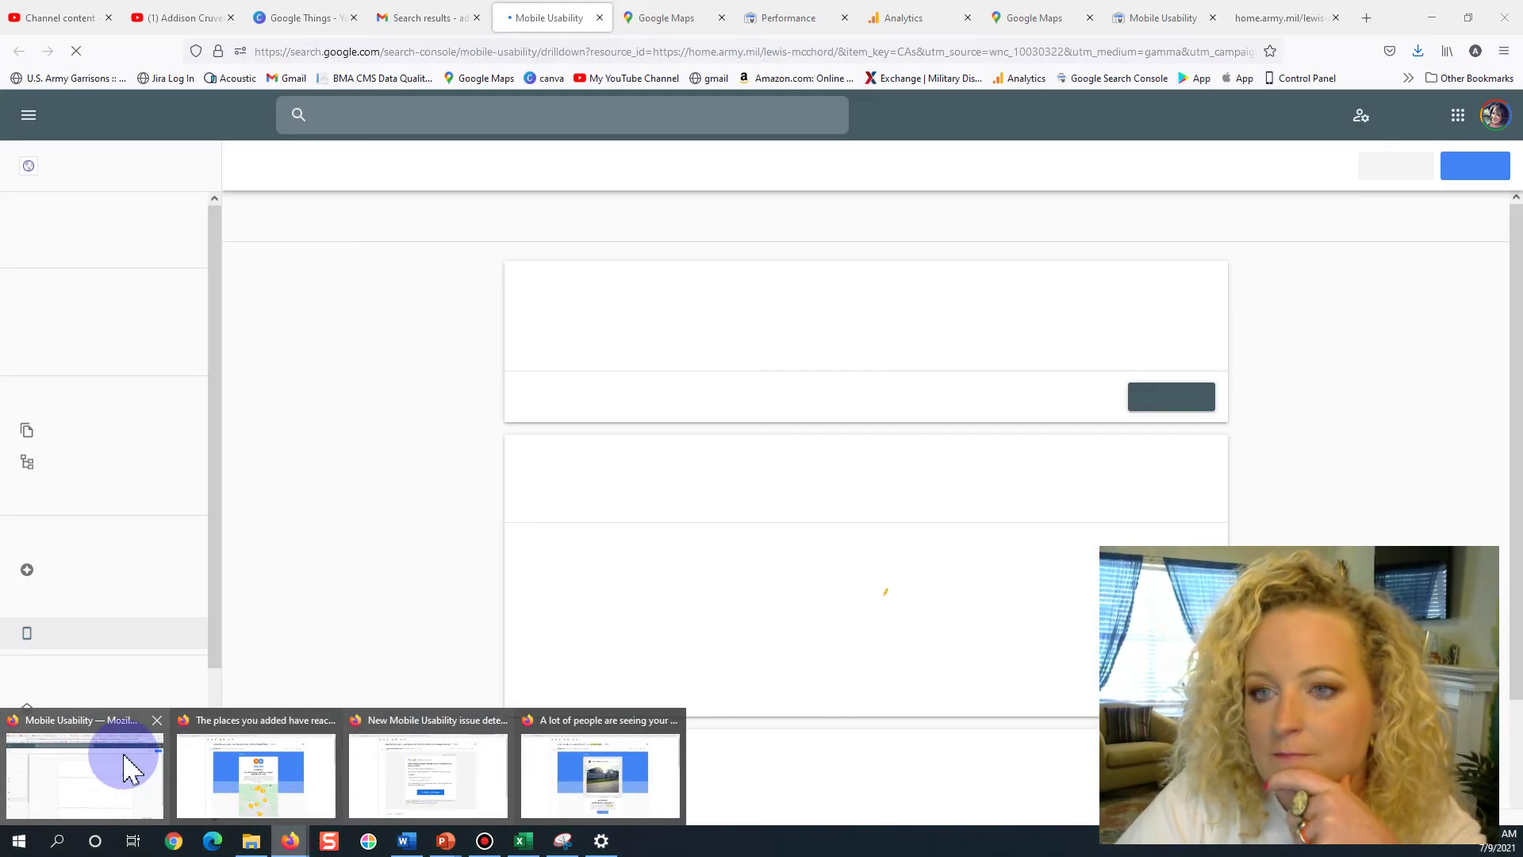
pyautogui.click(127, 768)
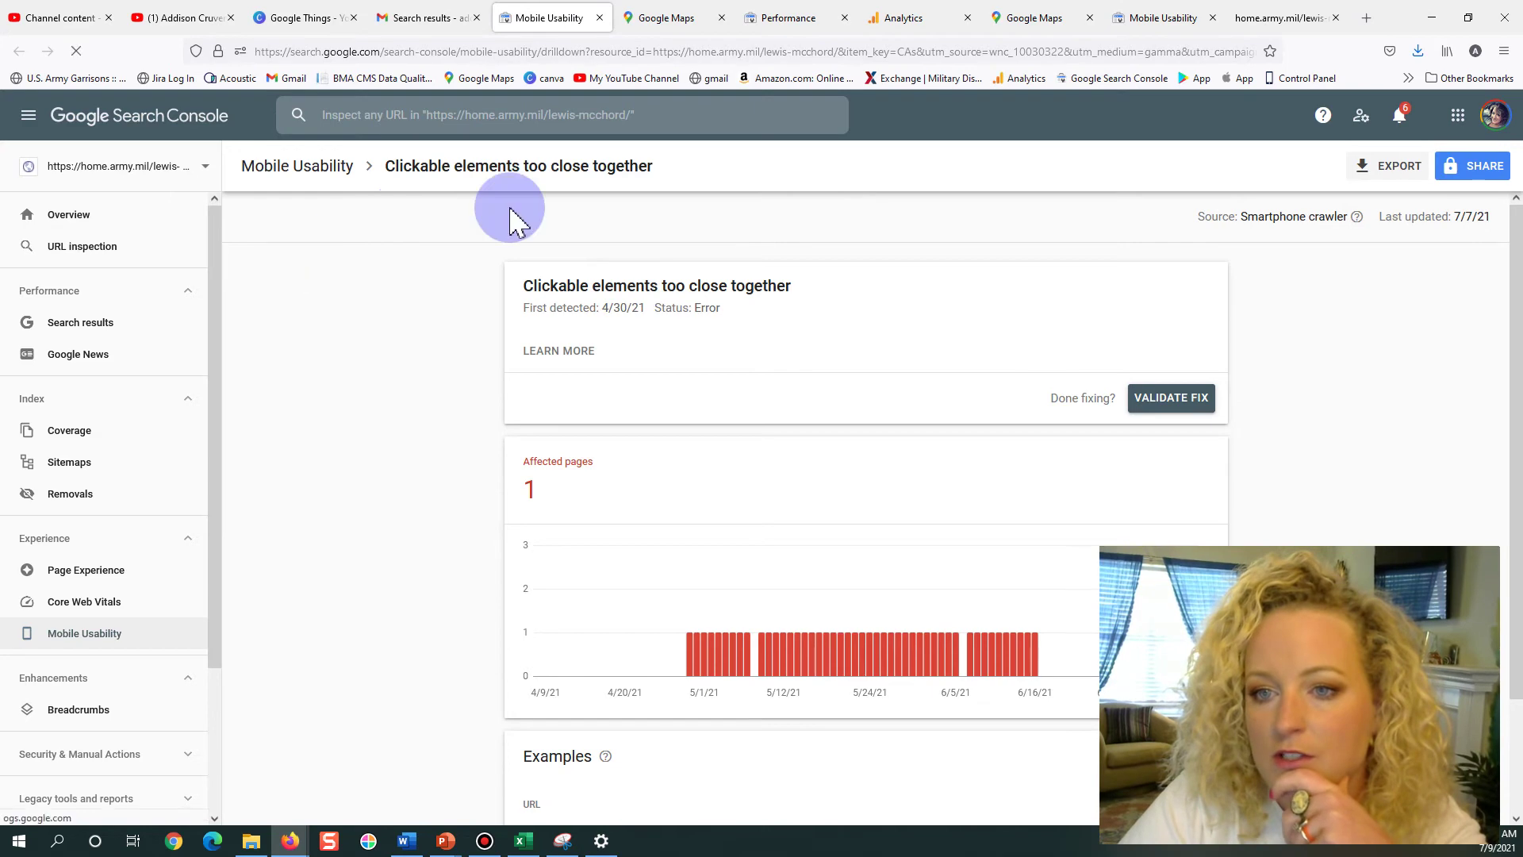
# Review the affected pages chart and example URL in the "Clickable elements too close together" report.
pyautogui.scroll(-1, 510, 222)
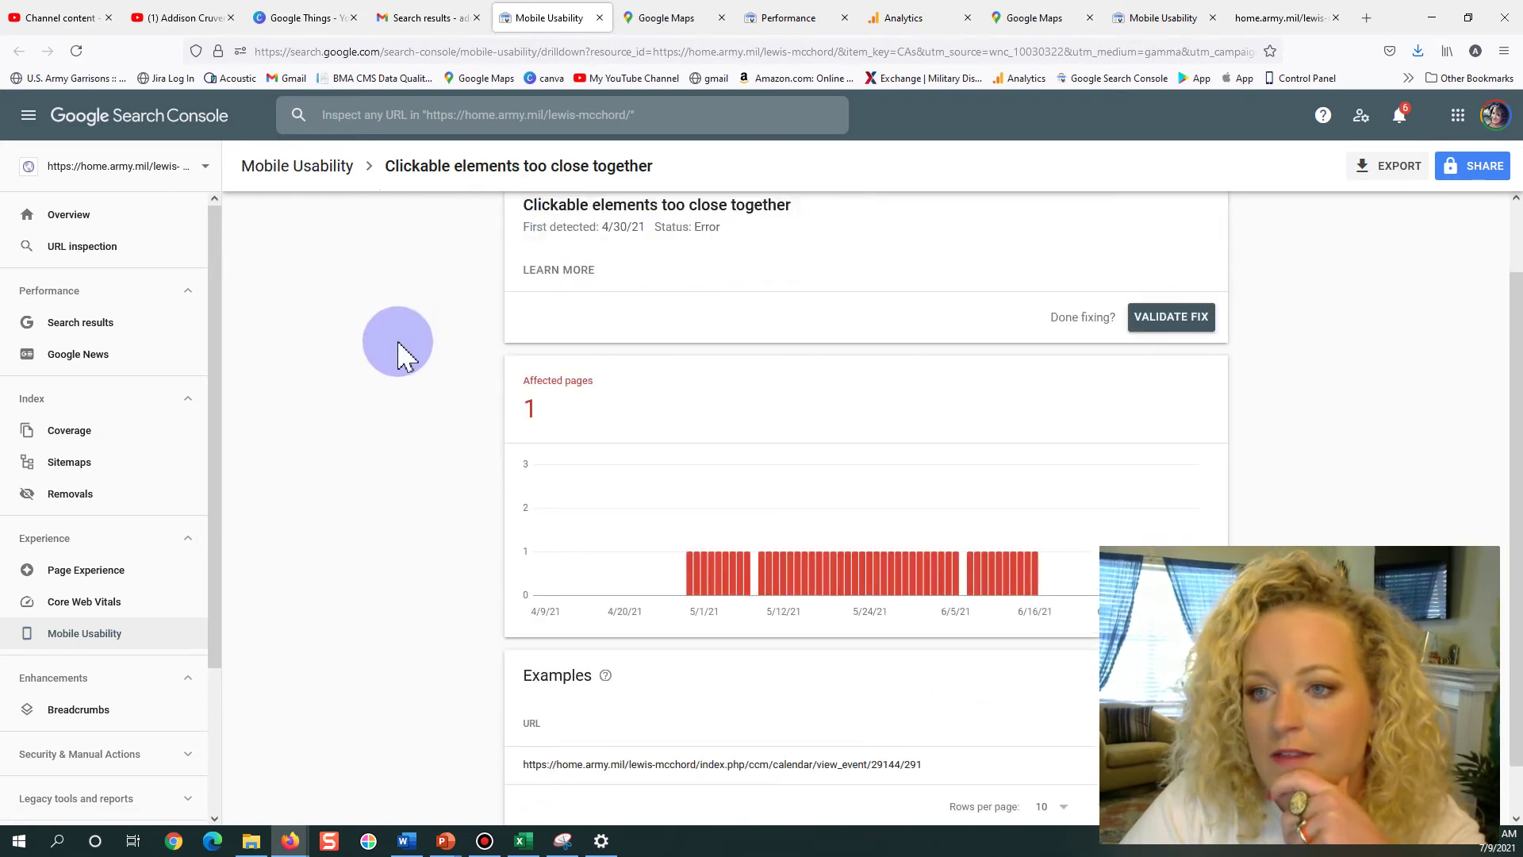
pyautogui.scroll(-1, 444, 412)
pyautogui.moveTo(870, 454)
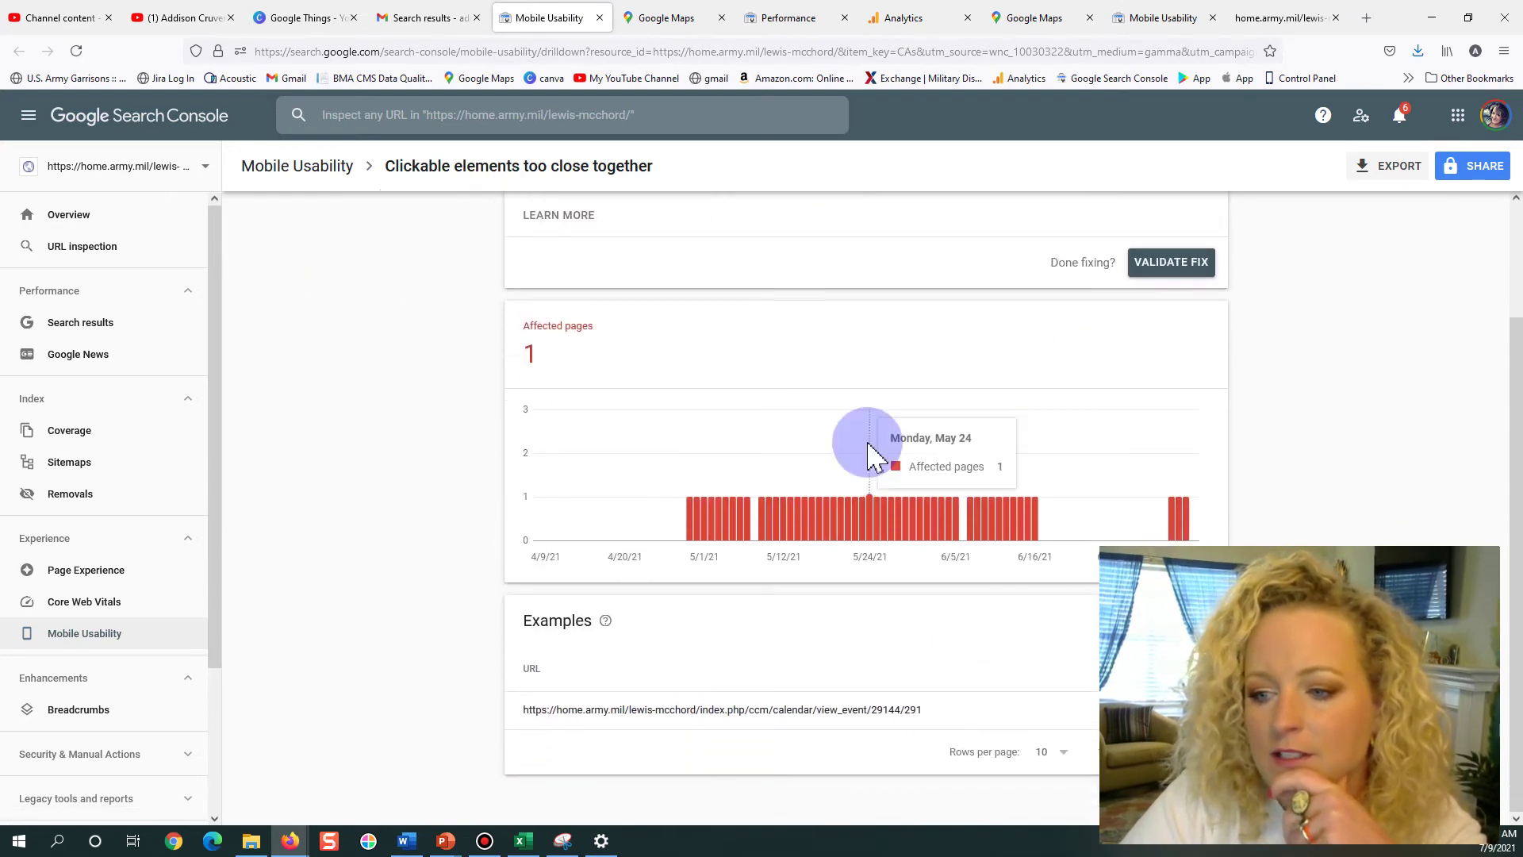
# Restore the browser to a narrow, taller window beside the email and view the report's example URL in it.
pyautogui.click(1468, 18)
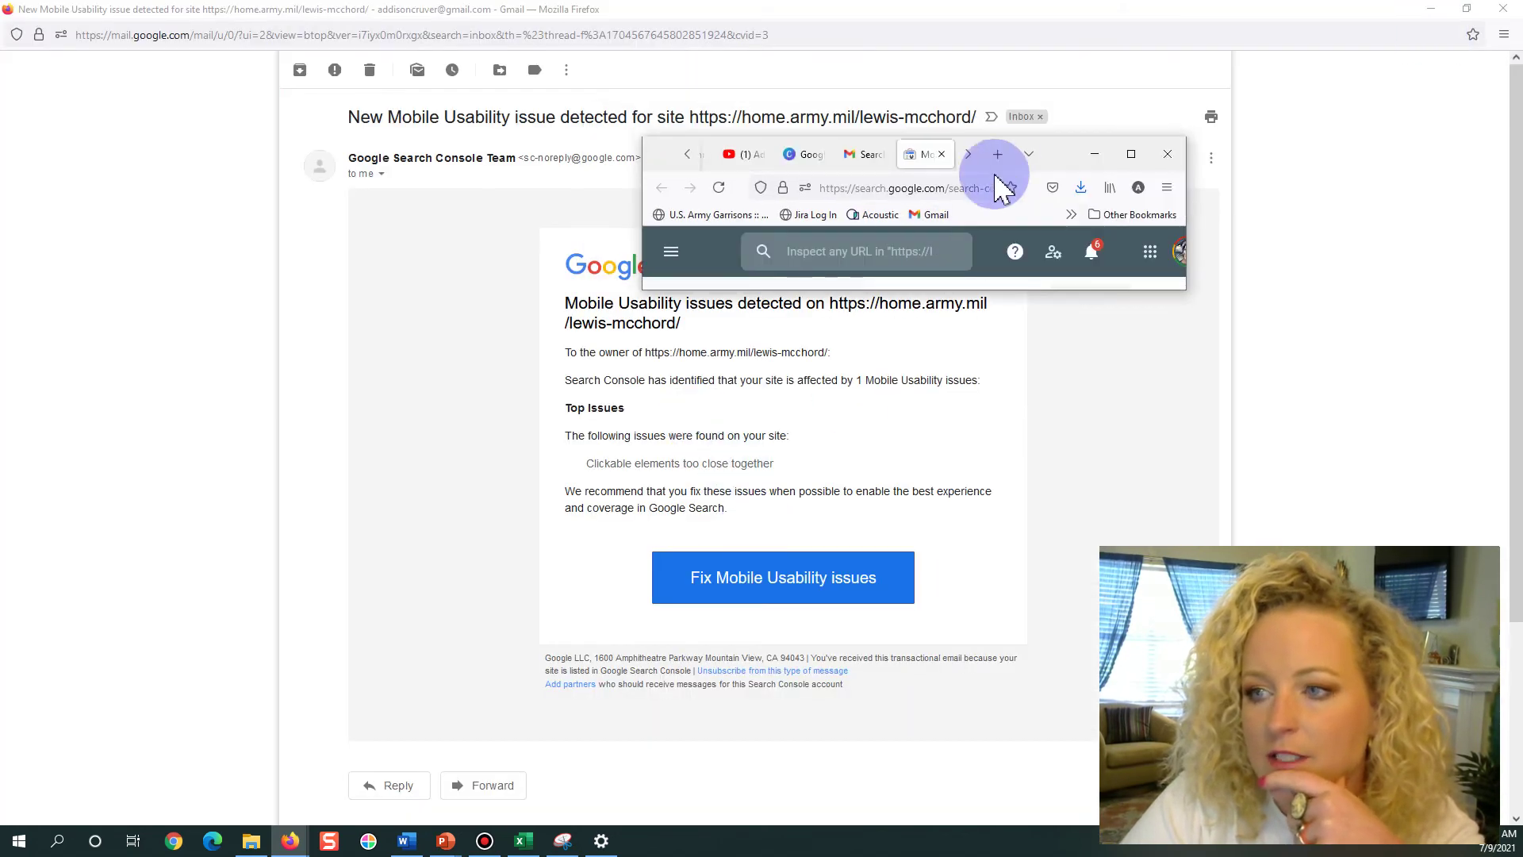
pyautogui.moveTo(1057, 158); pyautogui.dragTo(542, 125)
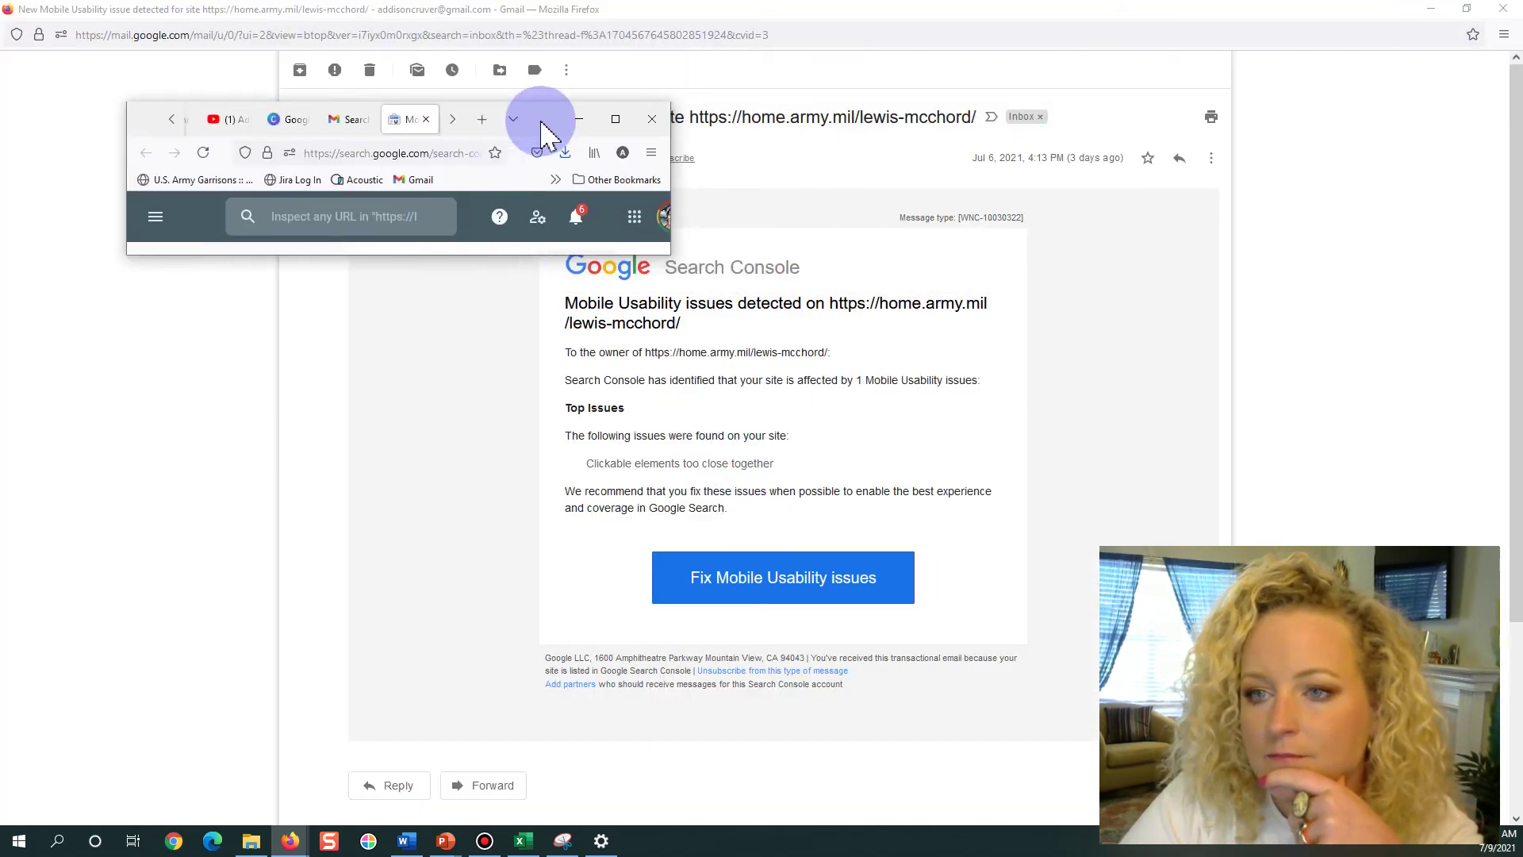
pyautogui.moveTo(564, 255); pyautogui.dragTo(566, 754)
pyautogui.scroll(-3, 493, 611)
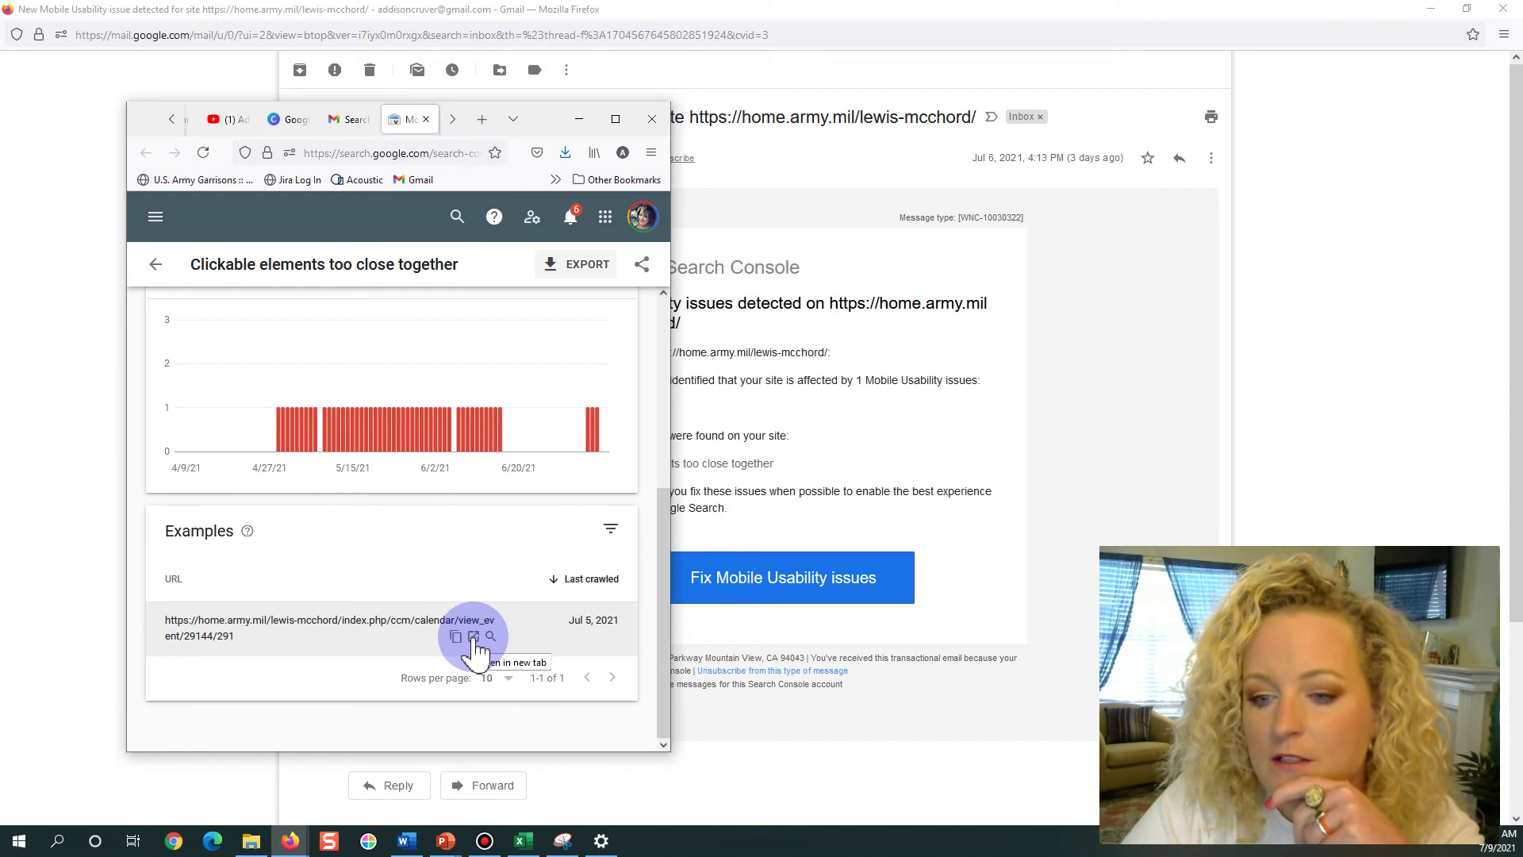
# Open the affected calendar event page in a new tab with the browser maximized, and switch to the Awesome Google Things slide show.
pyautogui.click(474, 638)
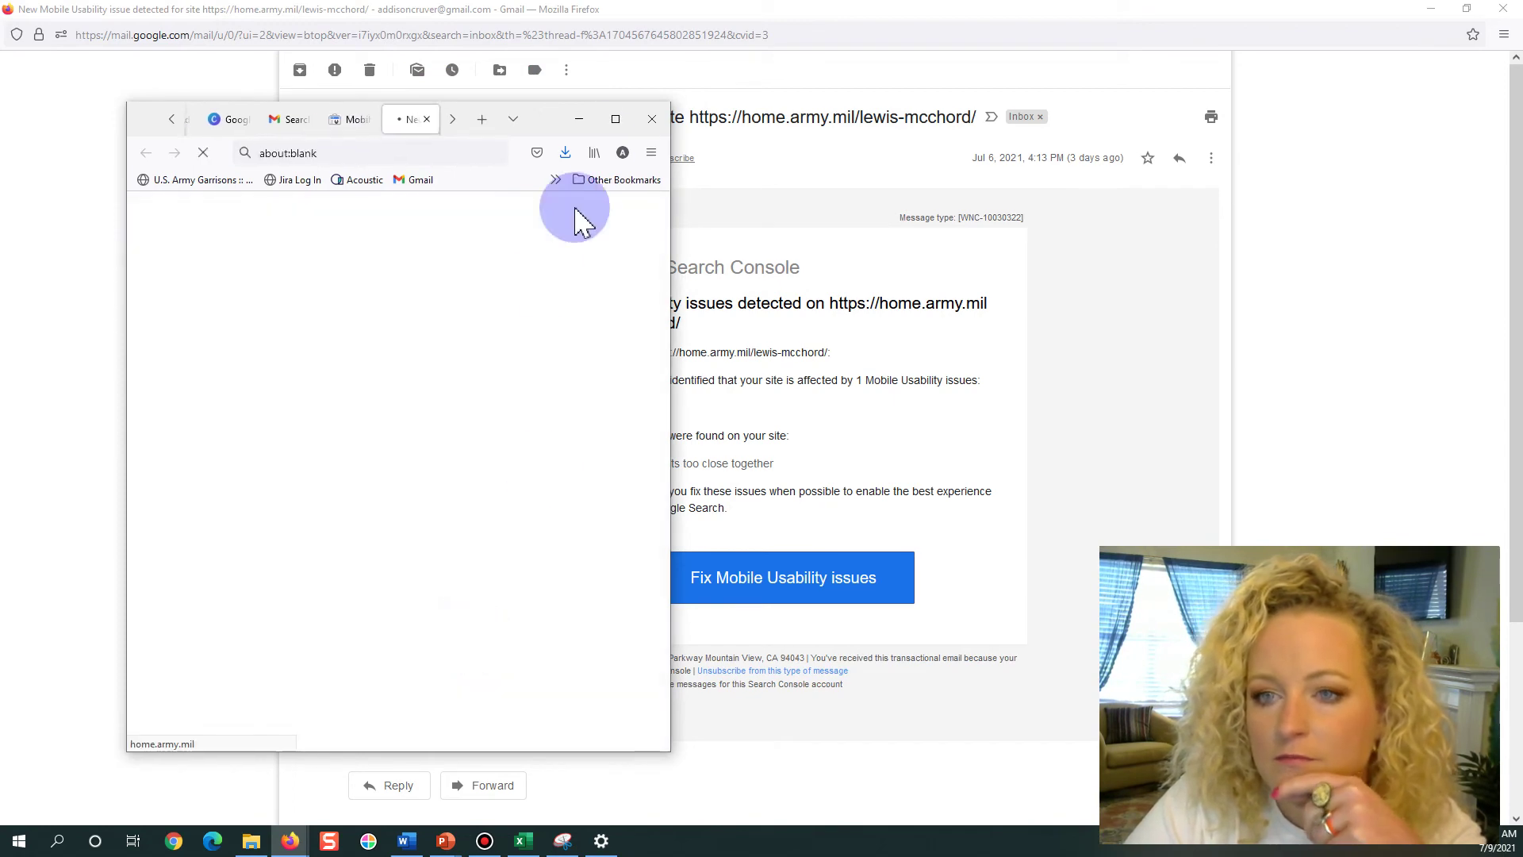
pyautogui.click(616, 119)
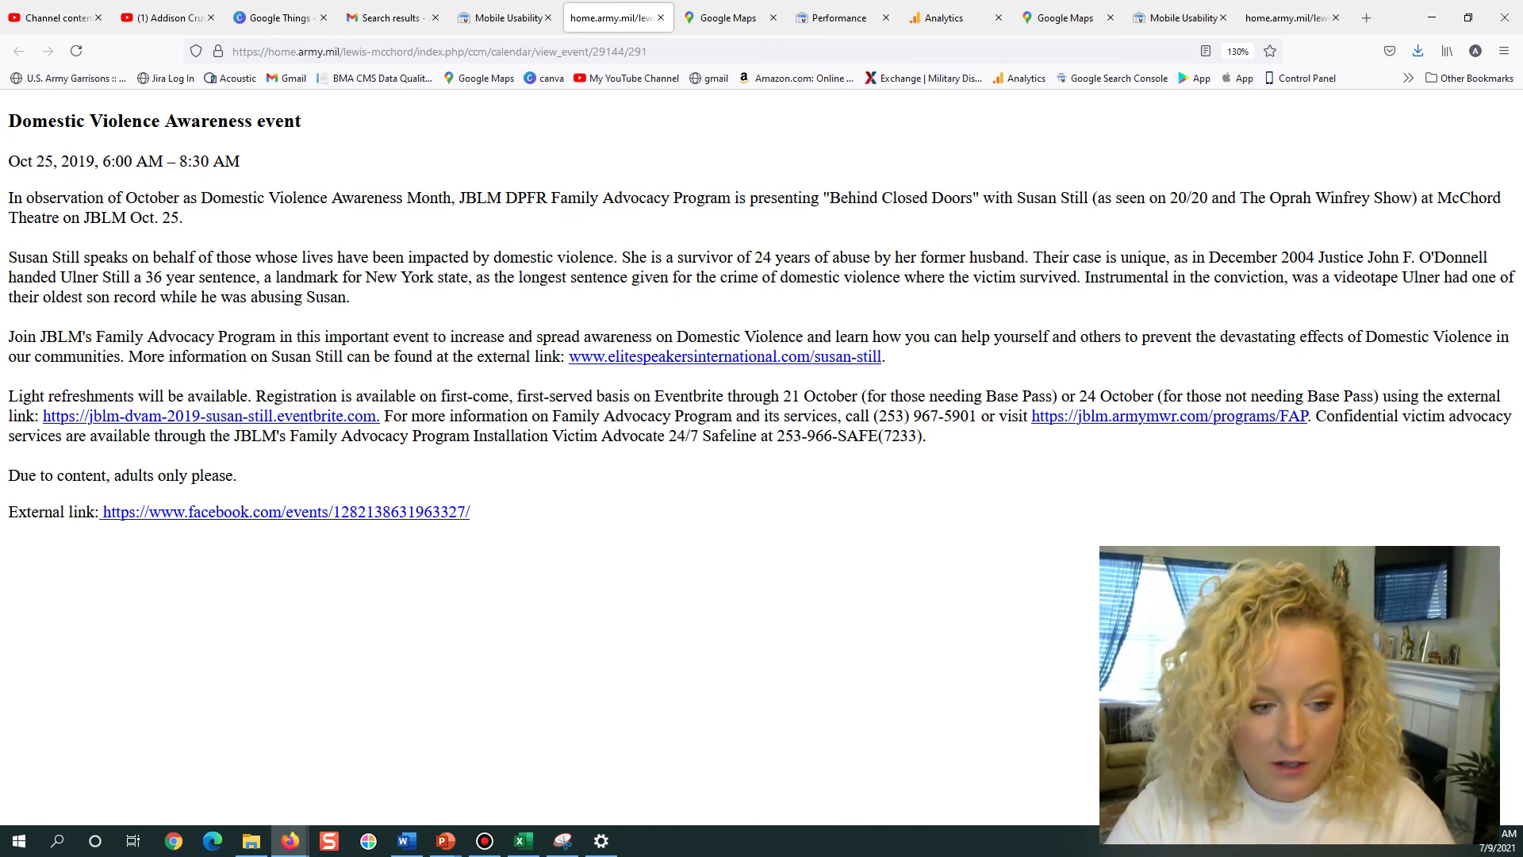
pyautogui.hotkey('alt', 'Tab')
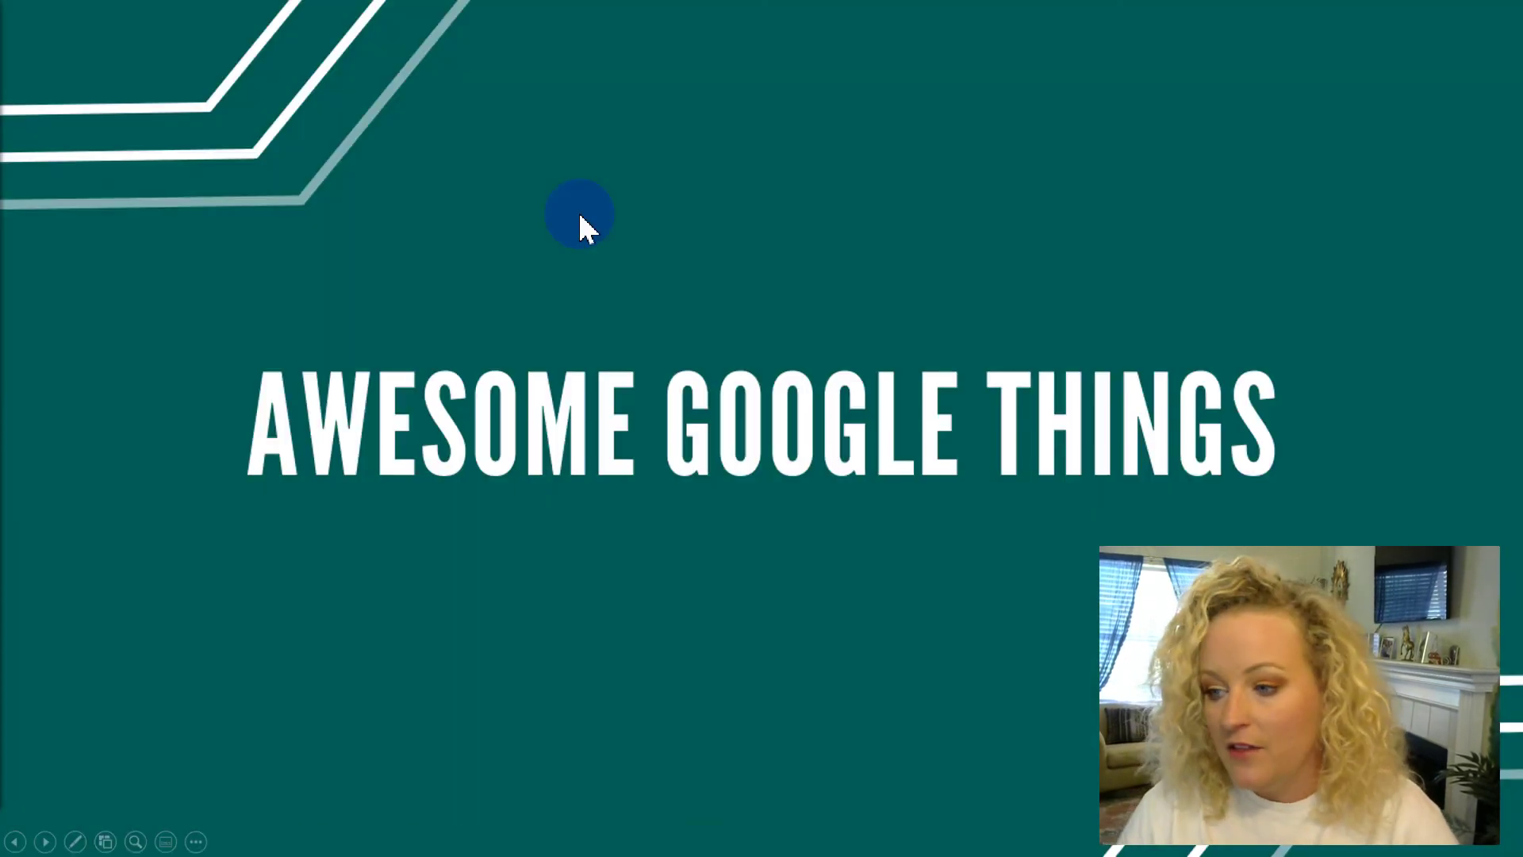